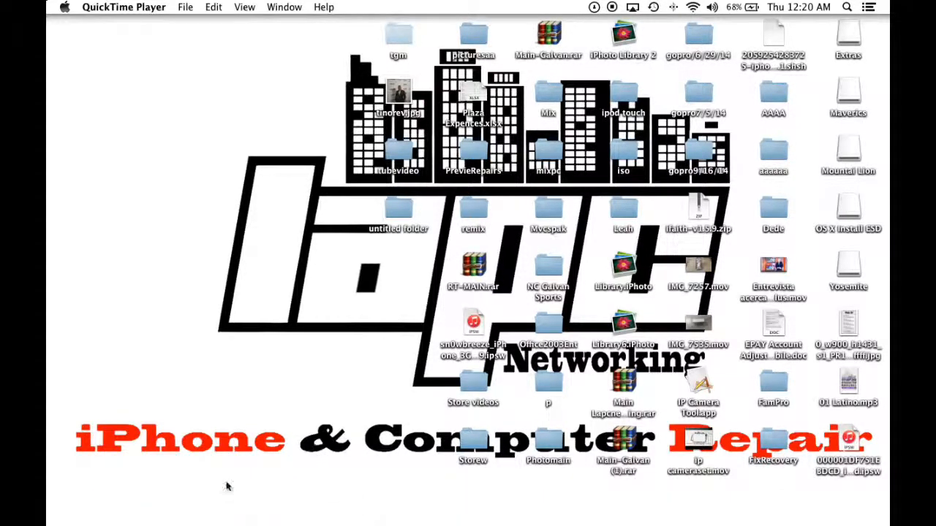
- Open Disk Utility from the Other group of applications
mouse_move(172, 523)
mouse_move(505, 522)
mouse_move(623, 514)
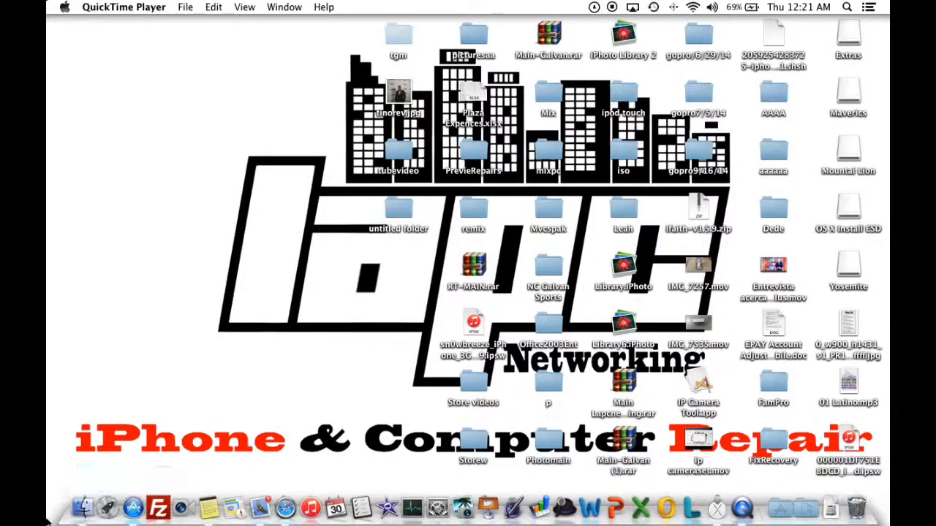
left_click(113, 496)
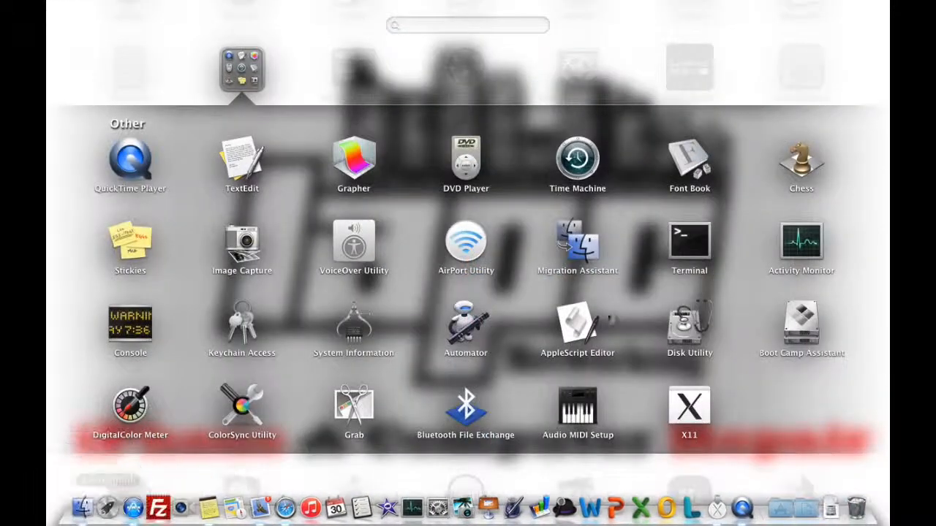
left_click(685, 327)
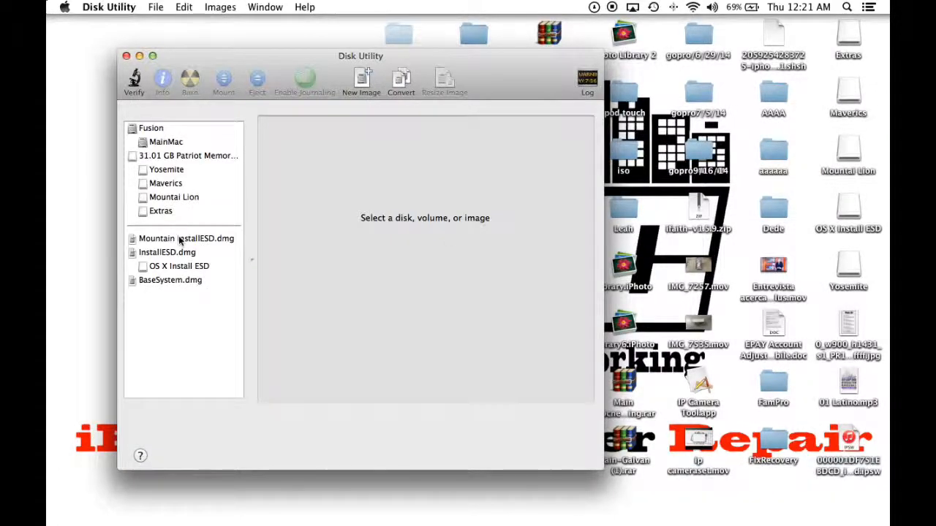
- Erase the whole 31.01 GB Patriot Memory USB drive as Mac OS Extended (Journaled) with the name Untitled
left_click(154, 156)
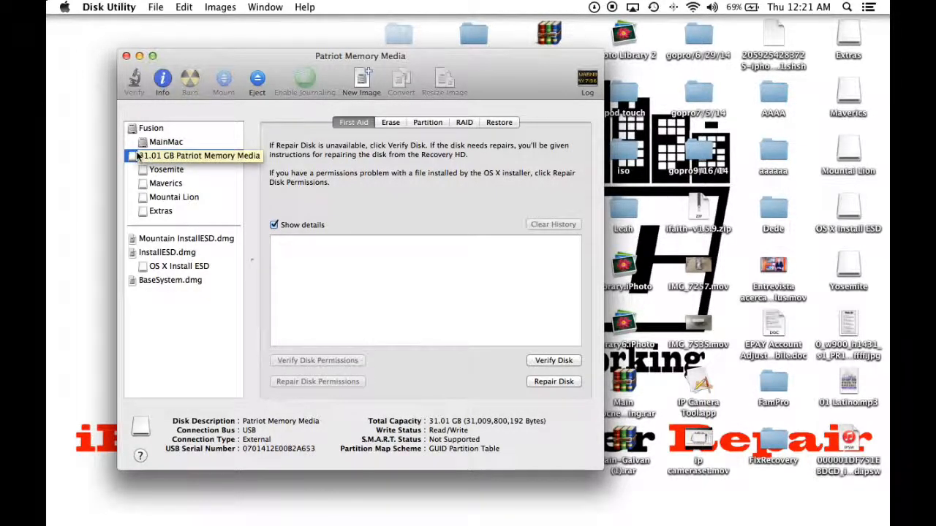
left_click(390, 122)
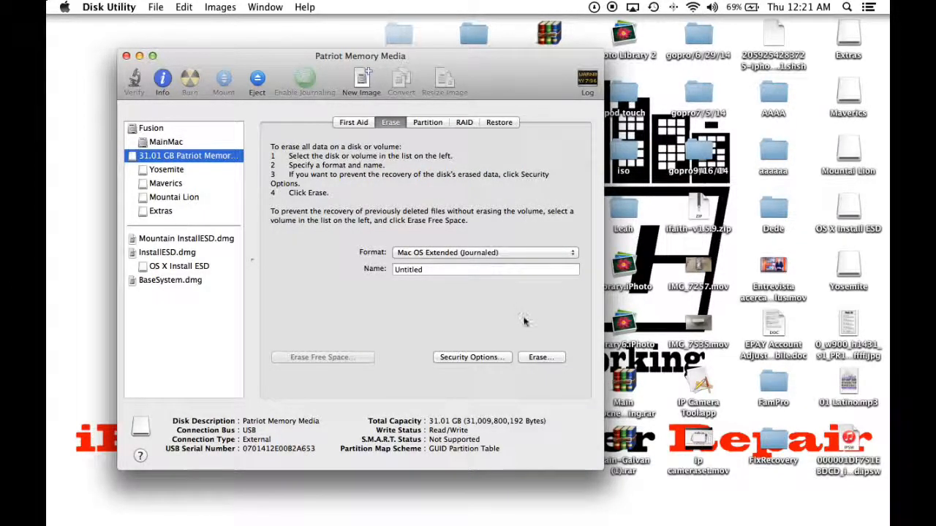
left_click(533, 358)
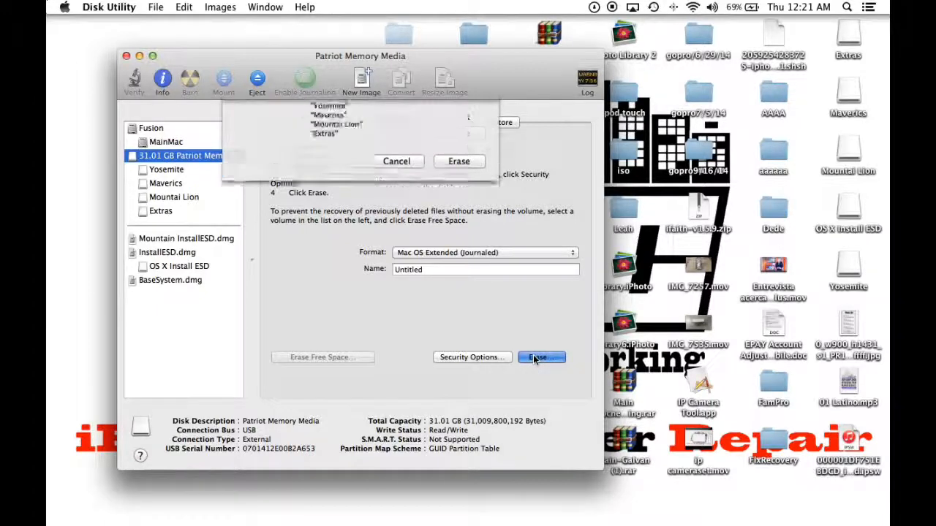
left_click(458, 227)
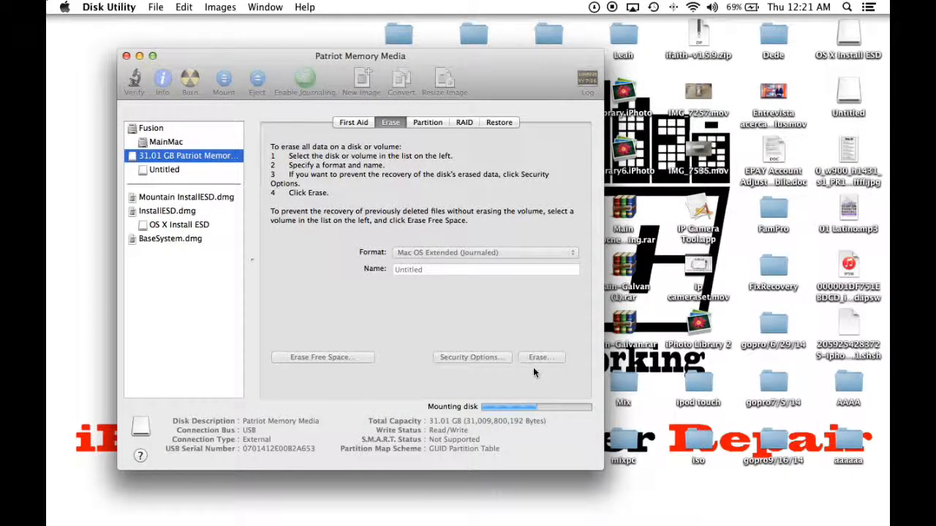
- Switch to the App Store, look at the OS X Yosemite offer among the updates, and close the store window
mouse_move(143, 505)
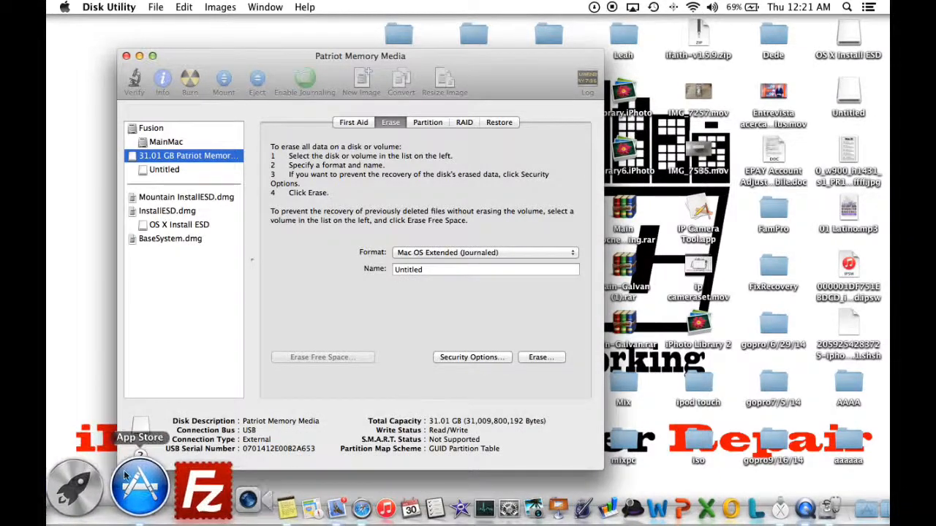
left_click(139, 486)
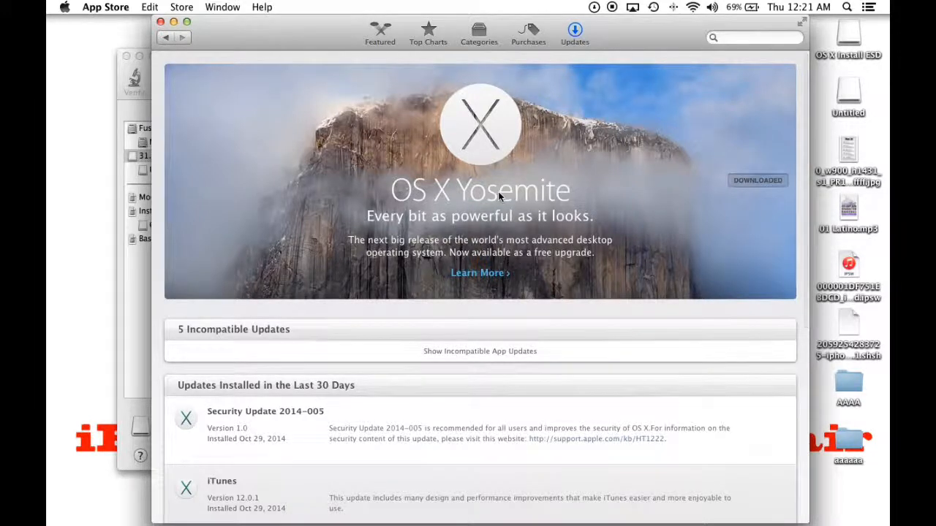
left_click(575, 30)
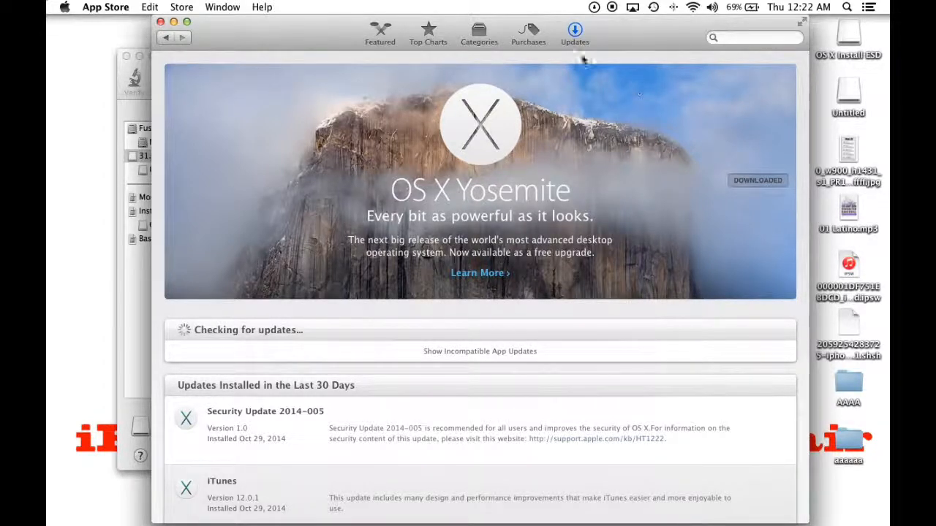
left_click(160, 21)
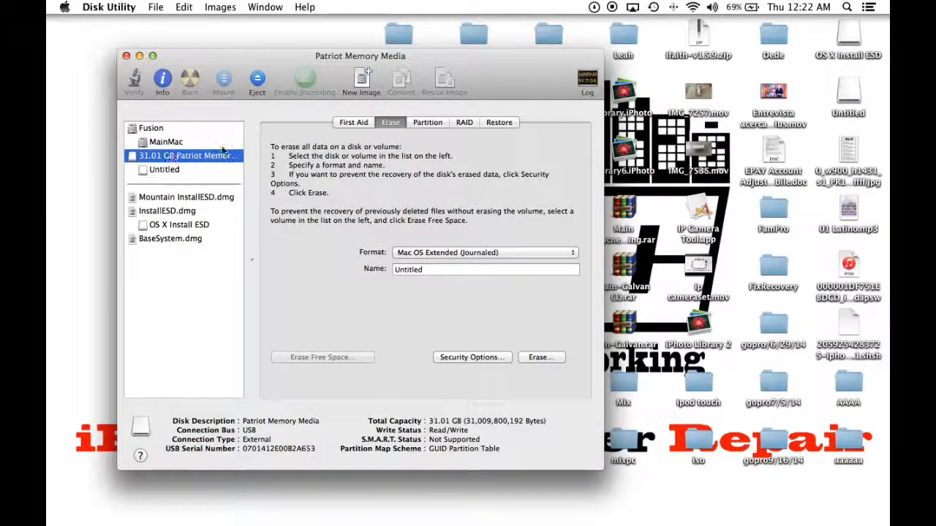
- Set the partition layout of the erased Patriot Memory drive to 4 Partitions
left_click(420, 124)
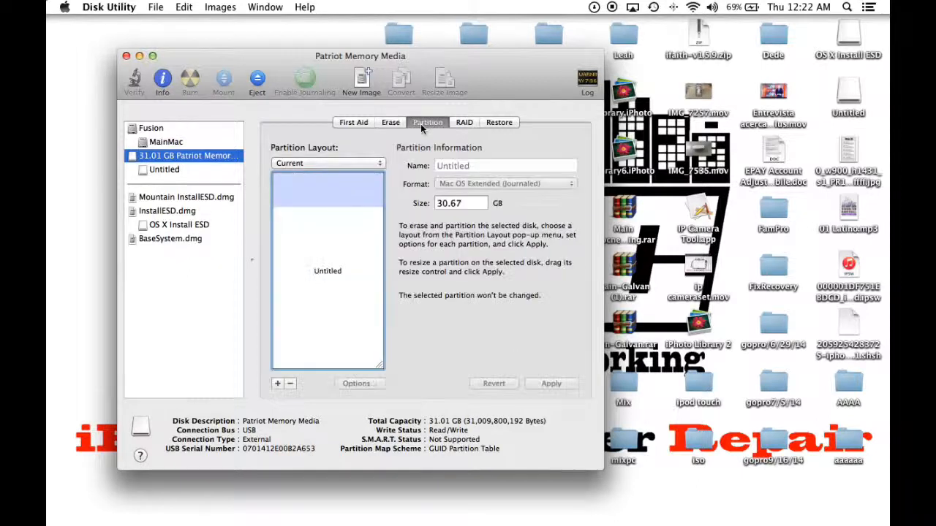
left_click(380, 163)
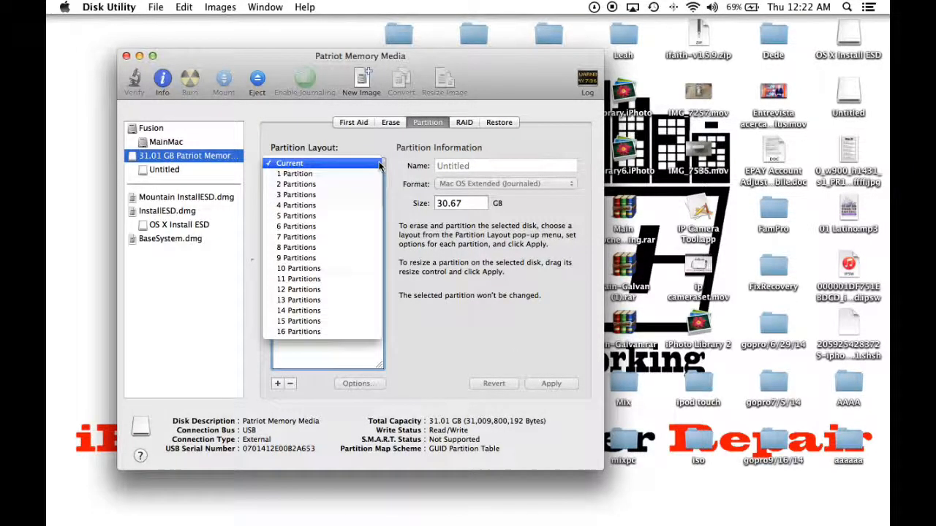
left_click(348, 205)
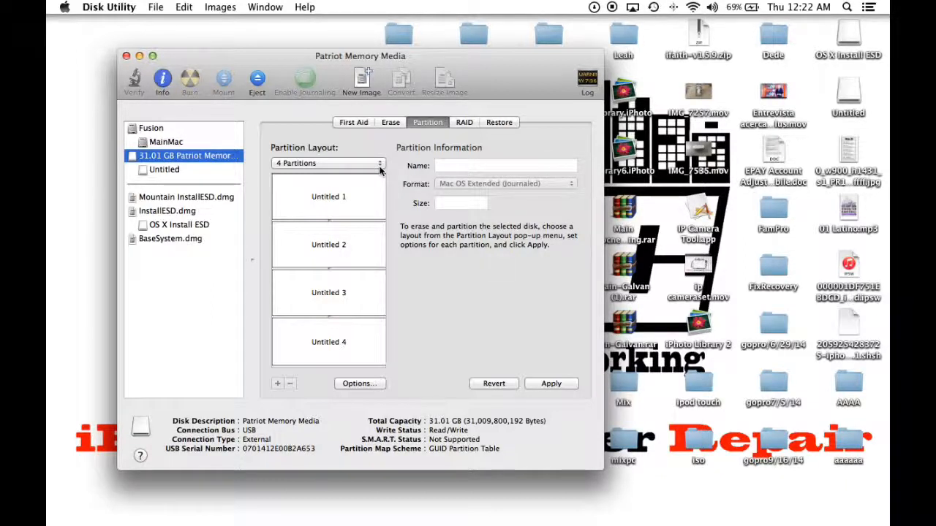
- Name the first partition Yosemite and set its size to 8 GB
left_click(318, 204)
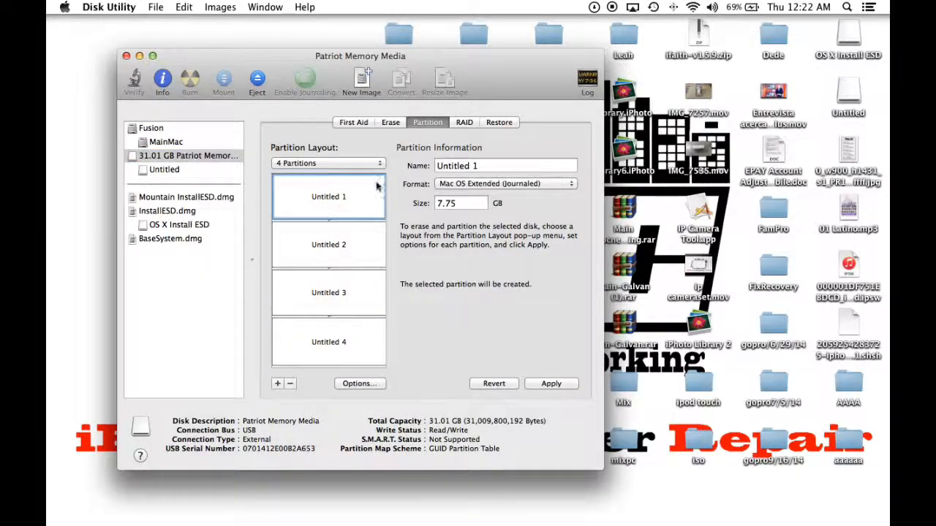
triple_click(484, 166)
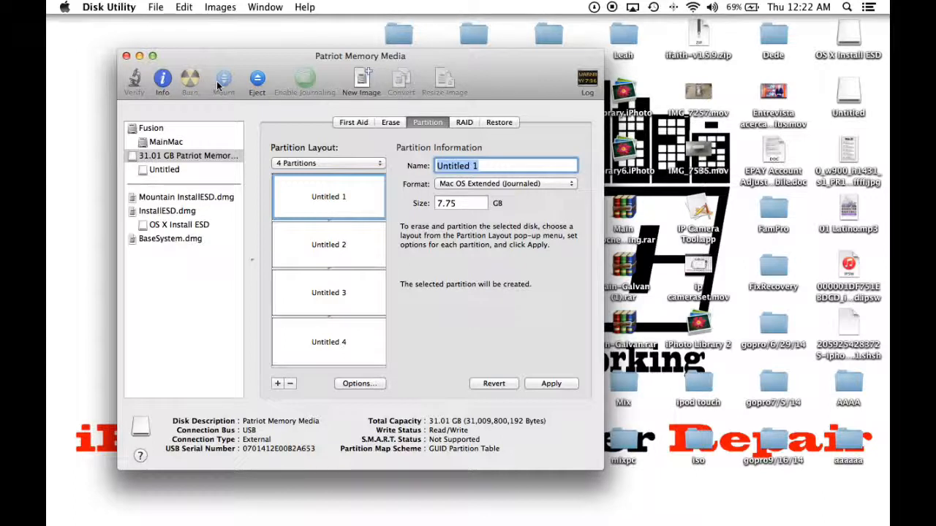
type("Yoseme")
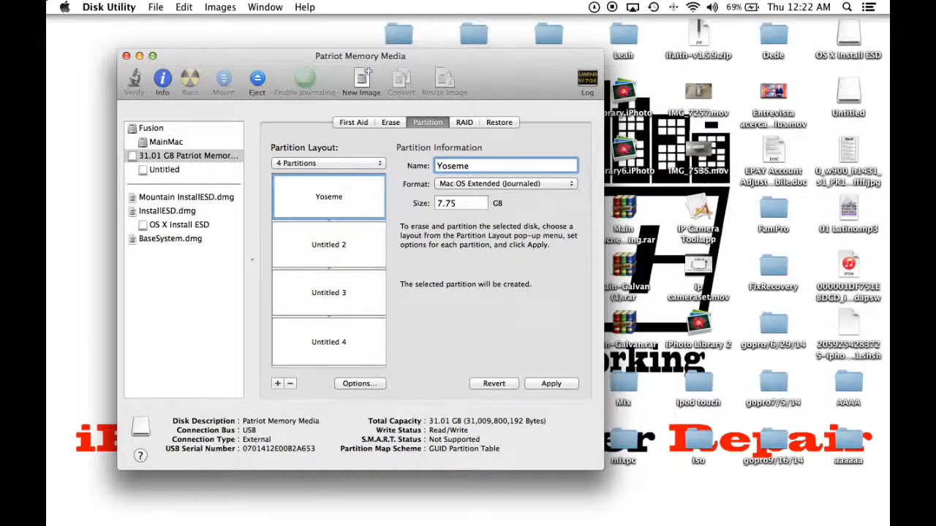
type("it")
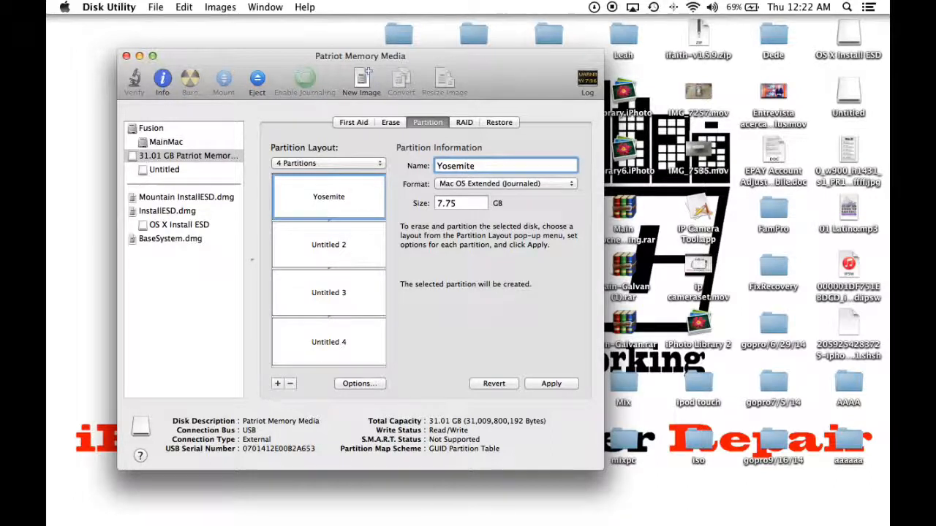
mouse_move(579, 514)
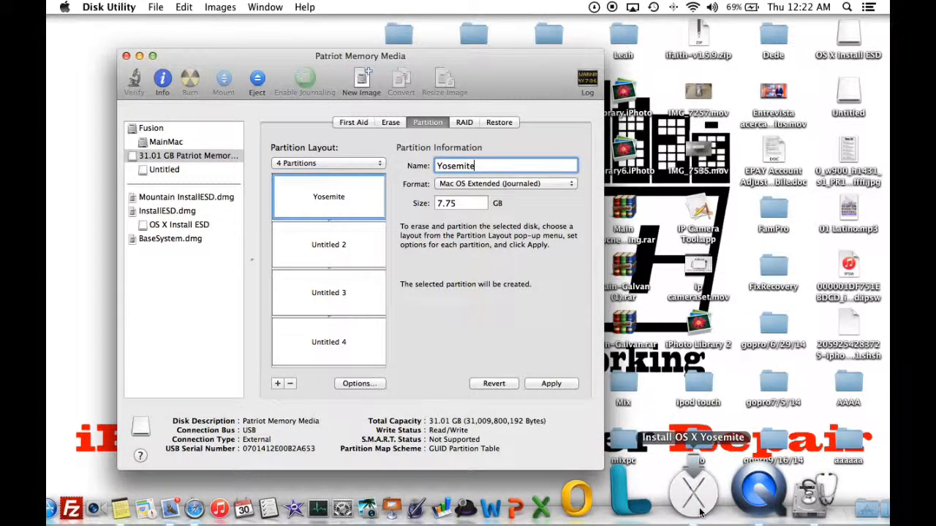
left_click(459, 203)
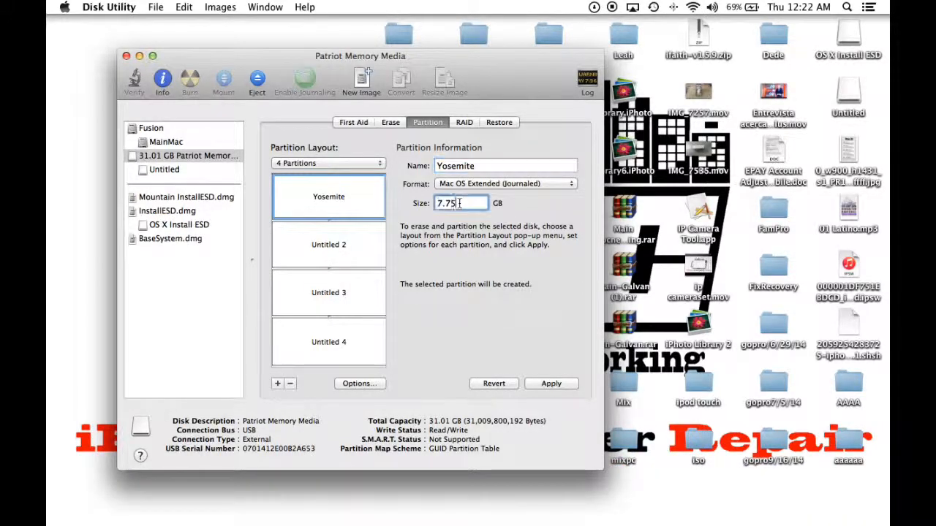
left_click_drag(459, 203, 347, 184)
type("8")
- Name the second partition Mavericks and set its size to 8 GB
left_click(328, 249)
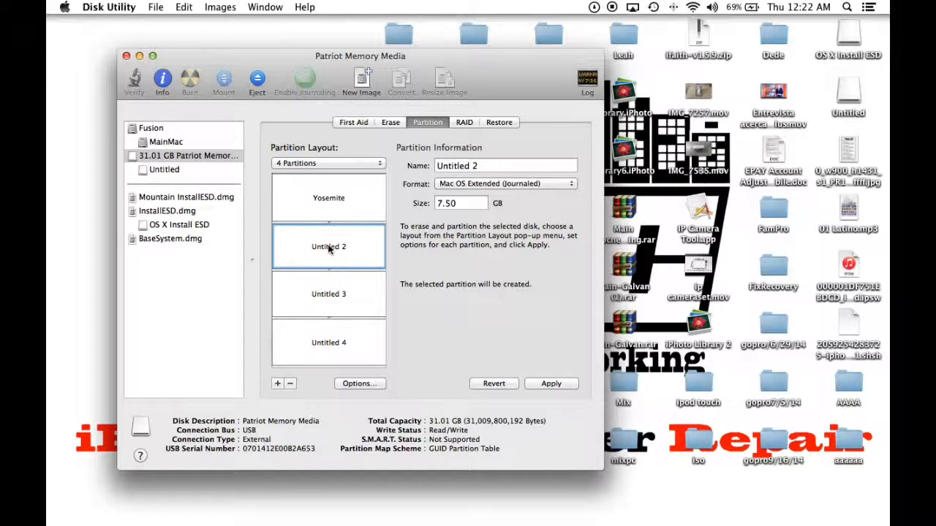
triple_click(496, 165)
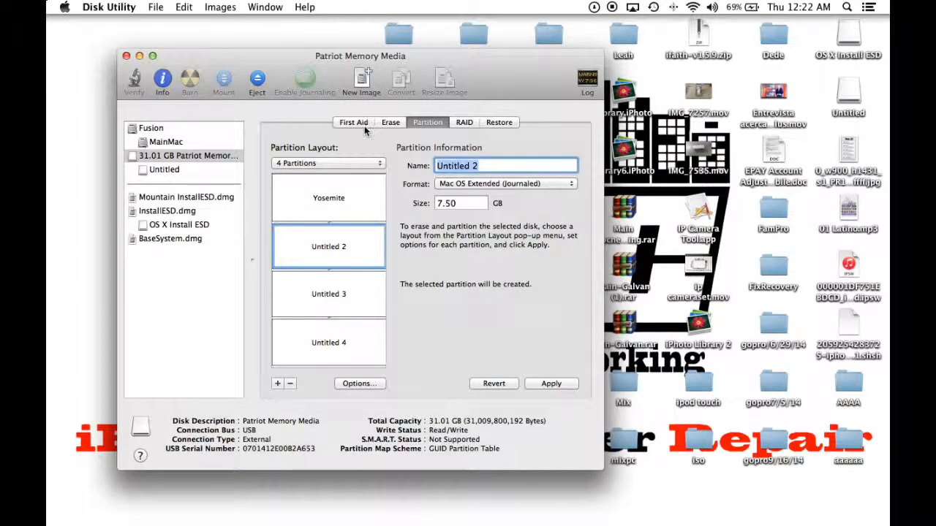
type("M")
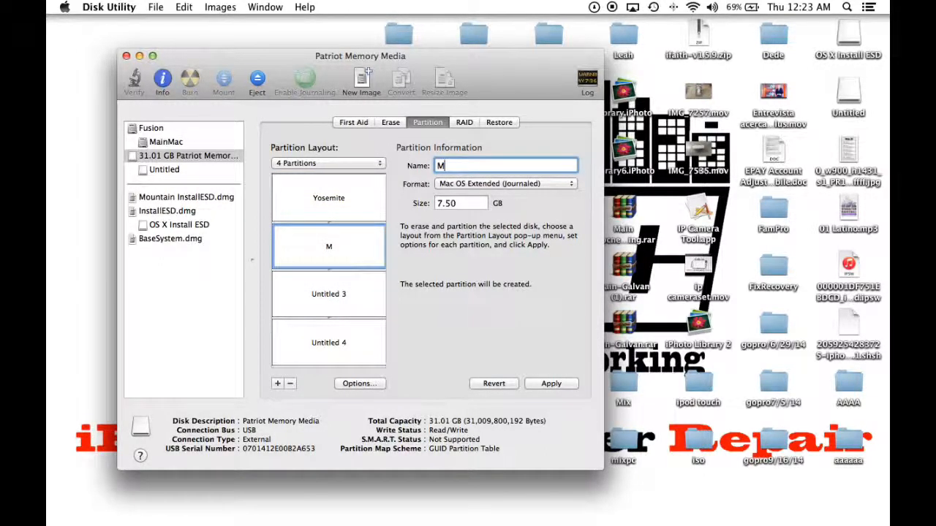
type("avericks")
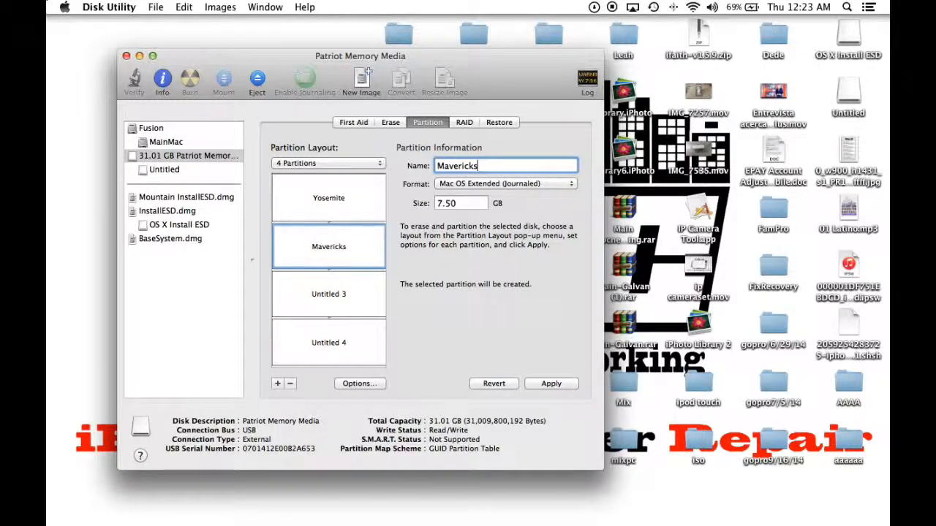
left_click(462, 202)
double_click(462, 199)
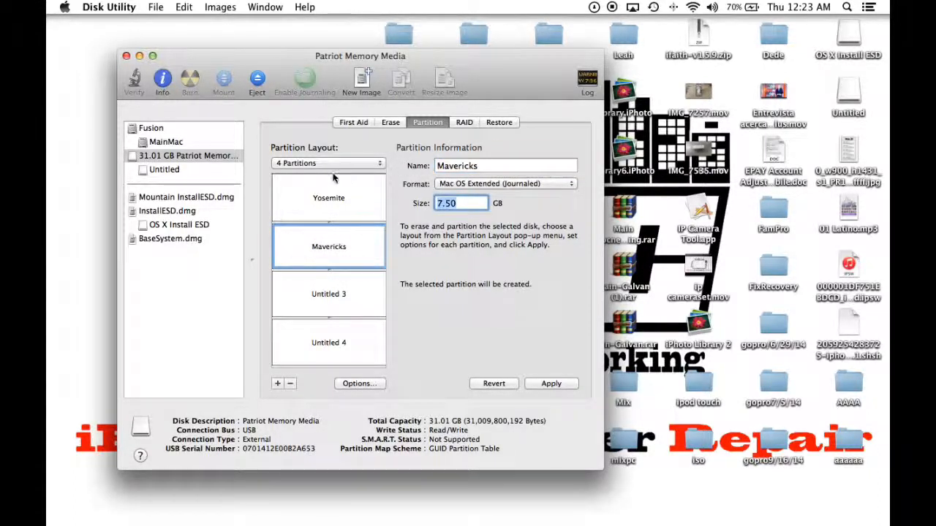
type("8")
- Name the third partition Mountain Lion and enlarge it to the same size as the two partitions before it
left_click(333, 293)
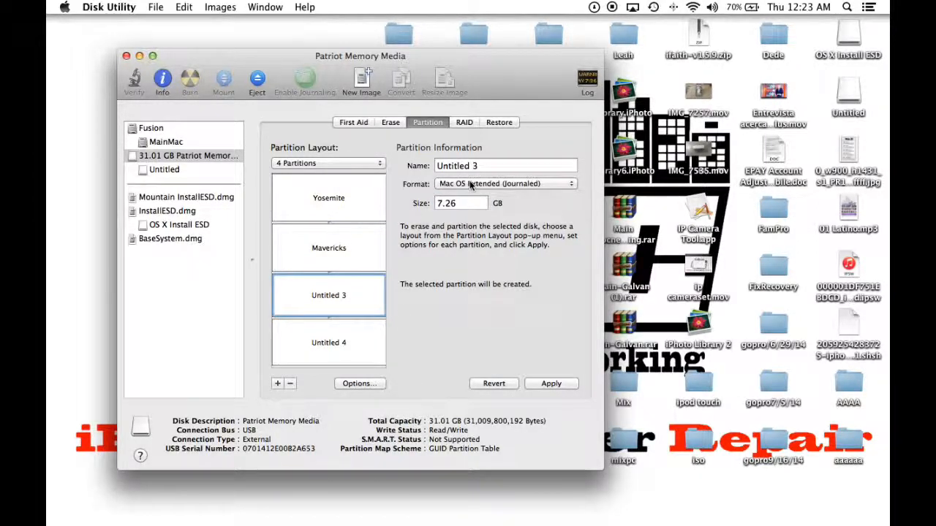
triple_click(490, 166)
type("M")
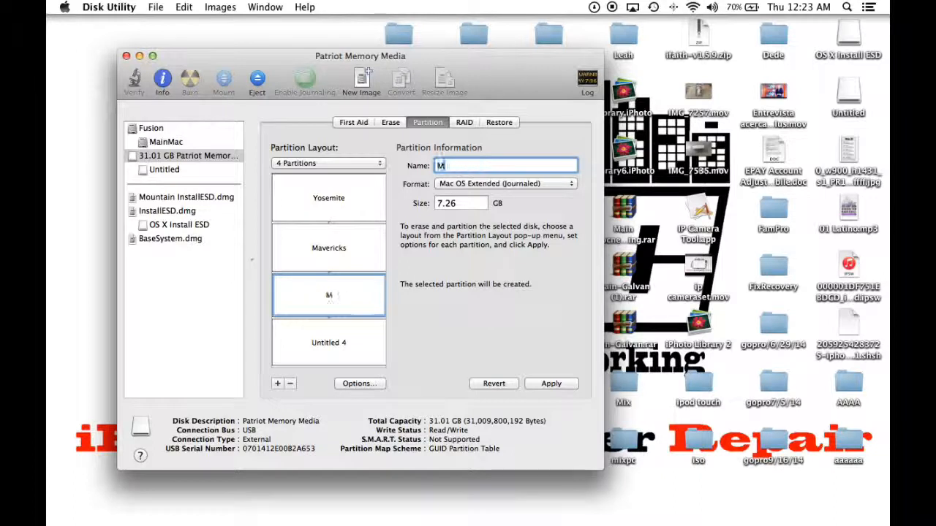
type("ountain ")
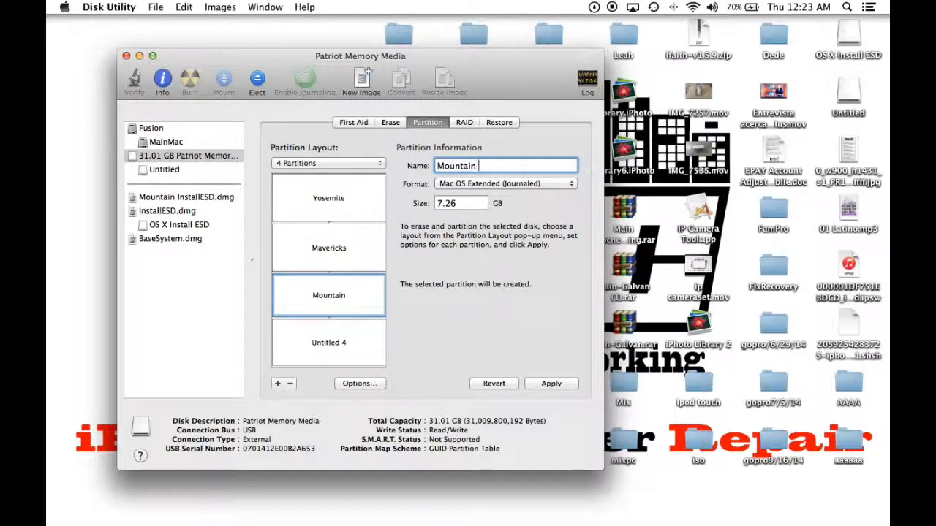
type("Lion")
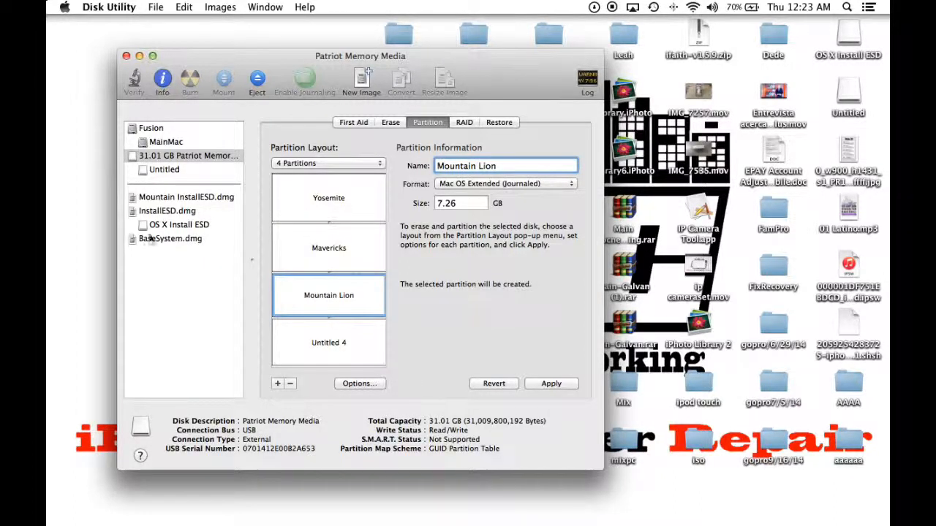
left_click(321, 339)
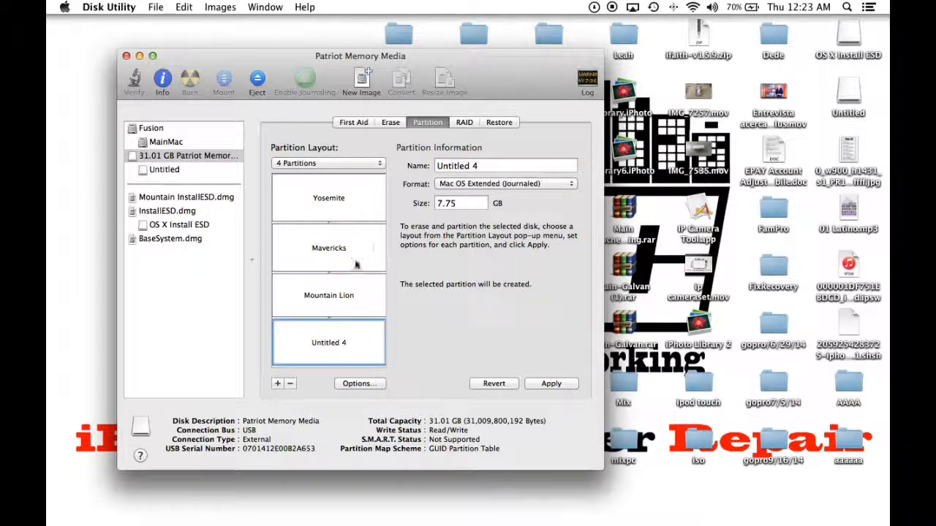
left_click(347, 294)
double_click(460, 204)
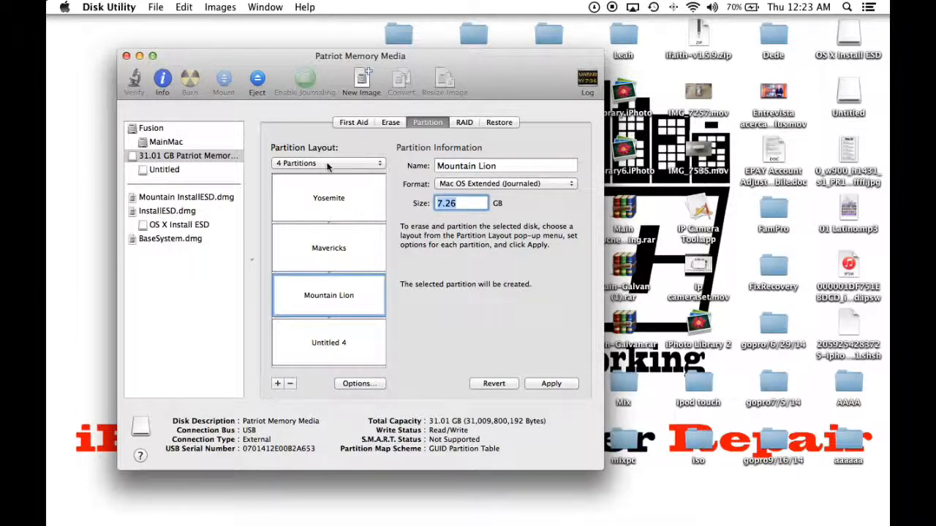
- Name the fourth partition Extras and review the settings of the Yosemite and Mavericks partitions
left_click(355, 348)
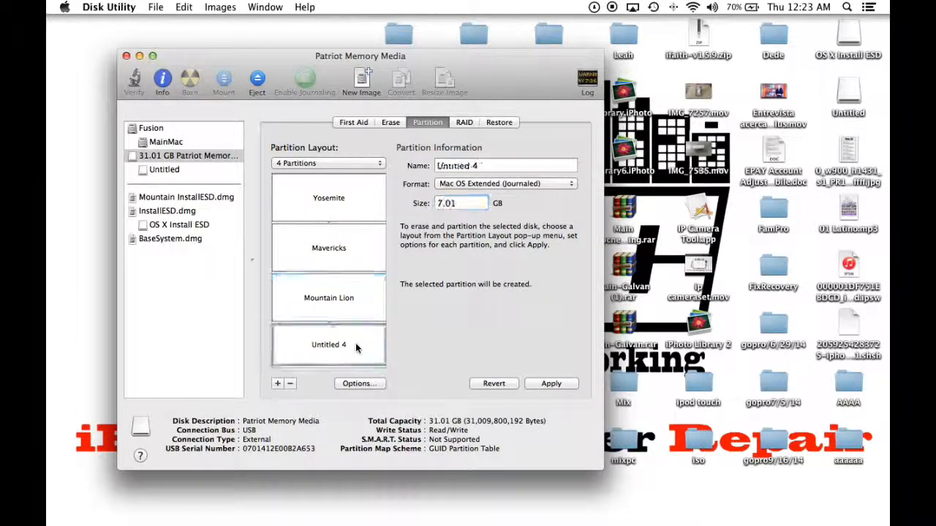
left_click_drag(496, 167, 270, 87)
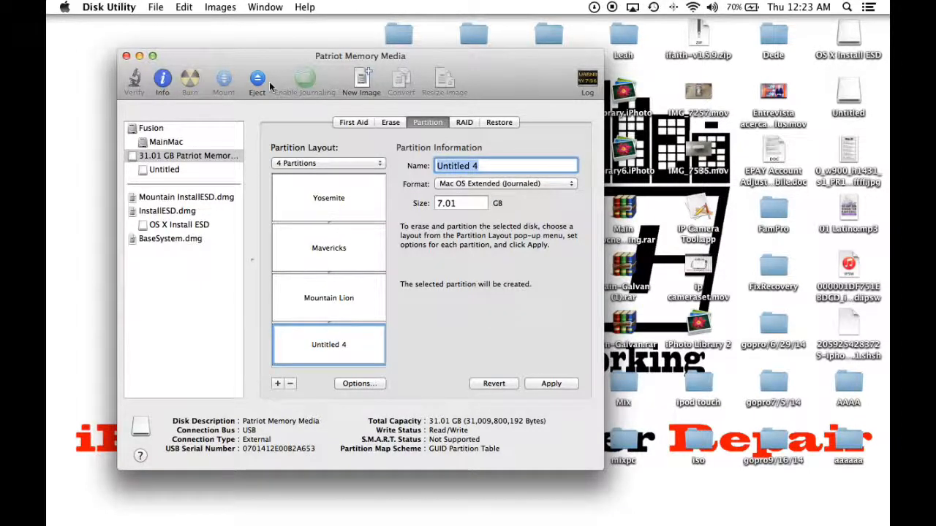
type("Ex")
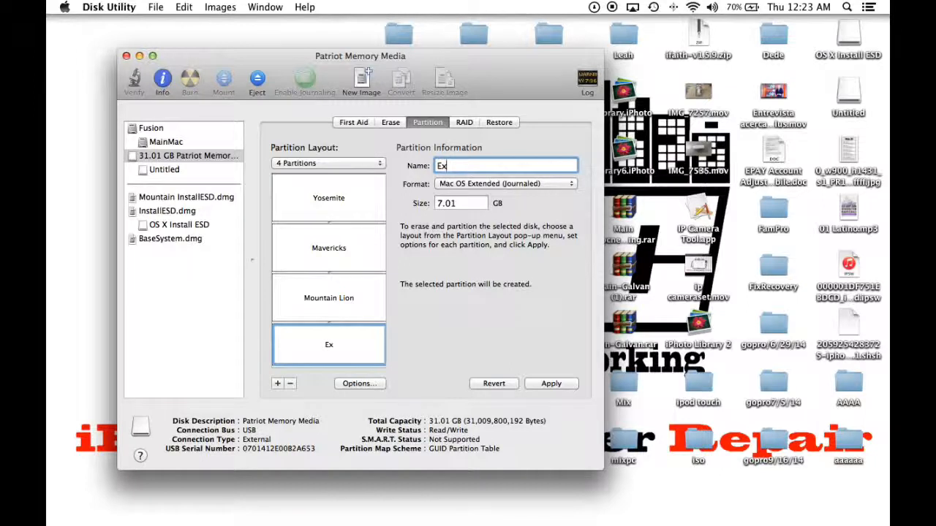
type("tras")
left_click(338, 196)
left_click(331, 230)
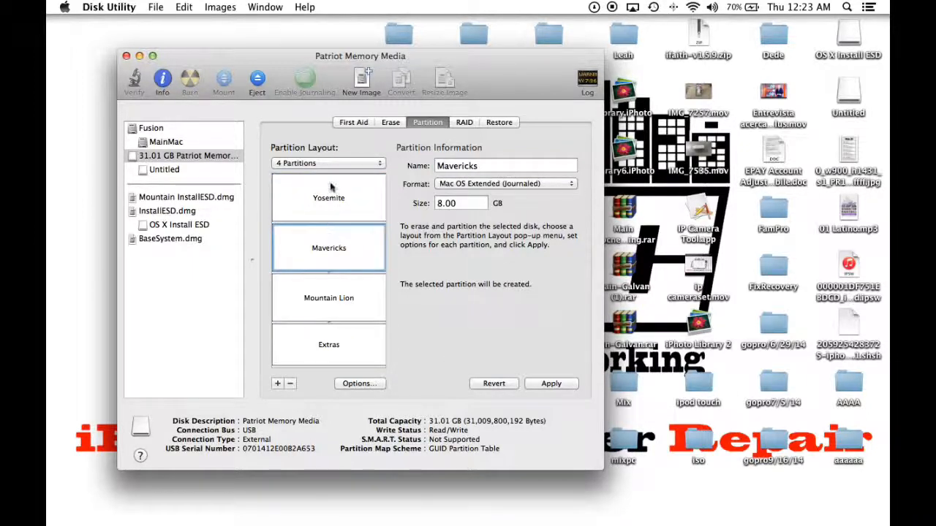
- Review the settings of all four partitions and confirm GUID Partition Table as the drive's partition scheme
left_click(330, 197)
left_click(317, 260)
left_click(316, 297)
left_click(333, 345)
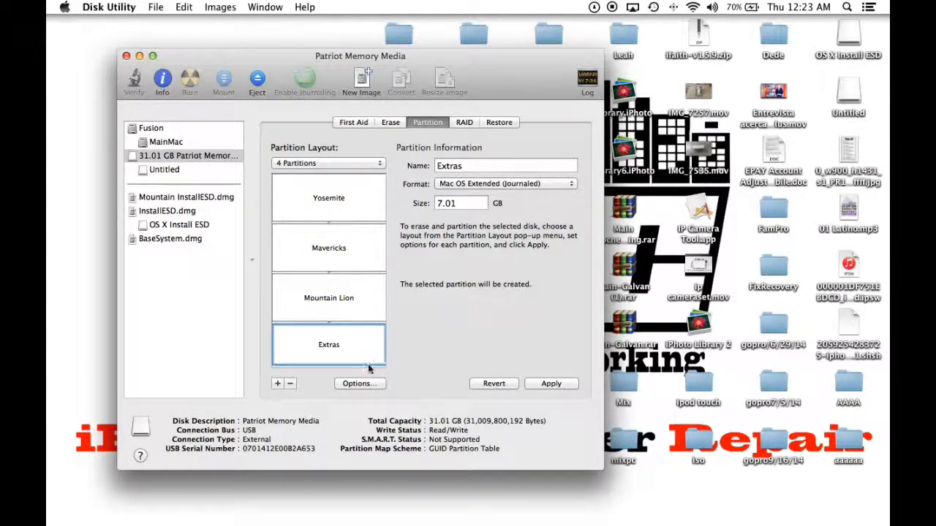
left_click(358, 383)
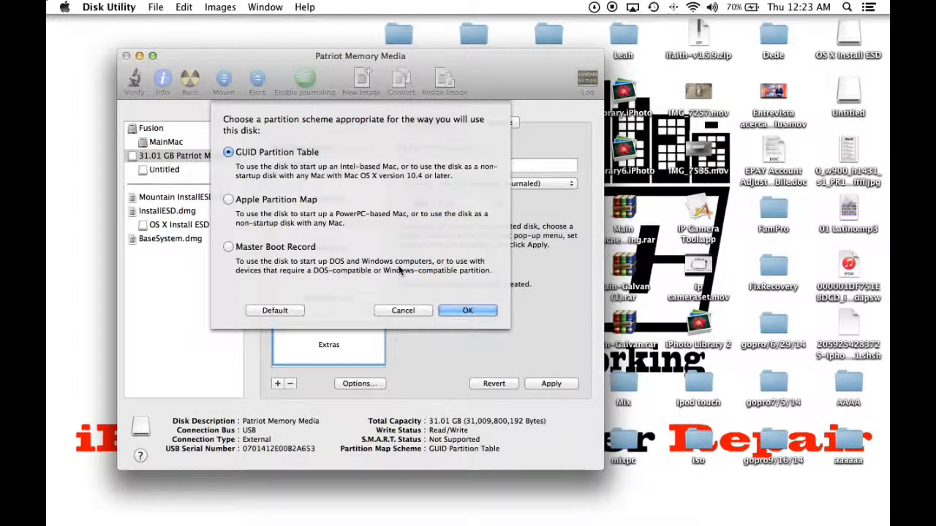
left_click(468, 311)
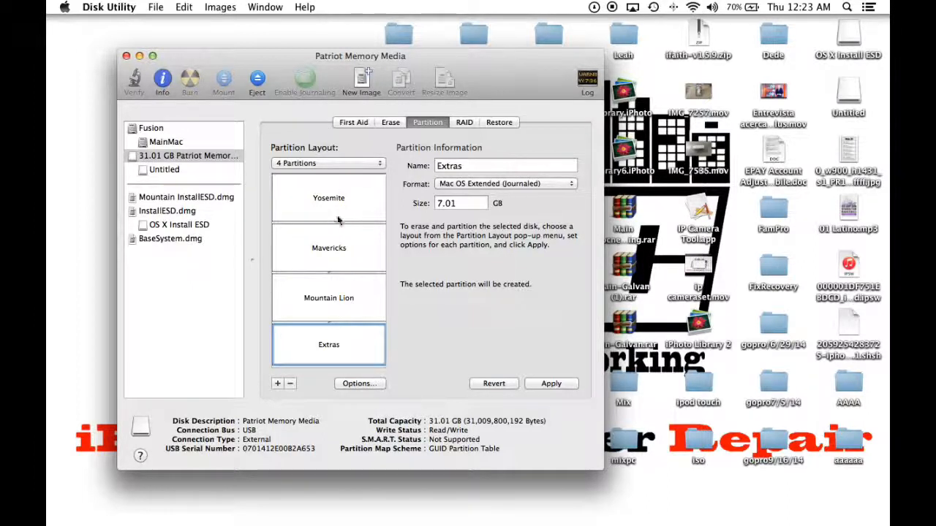
- Keep the 4 Partitions layout and apply it to the Patriot USB drive, confirming the partitioning
mouse_move(349, 202)
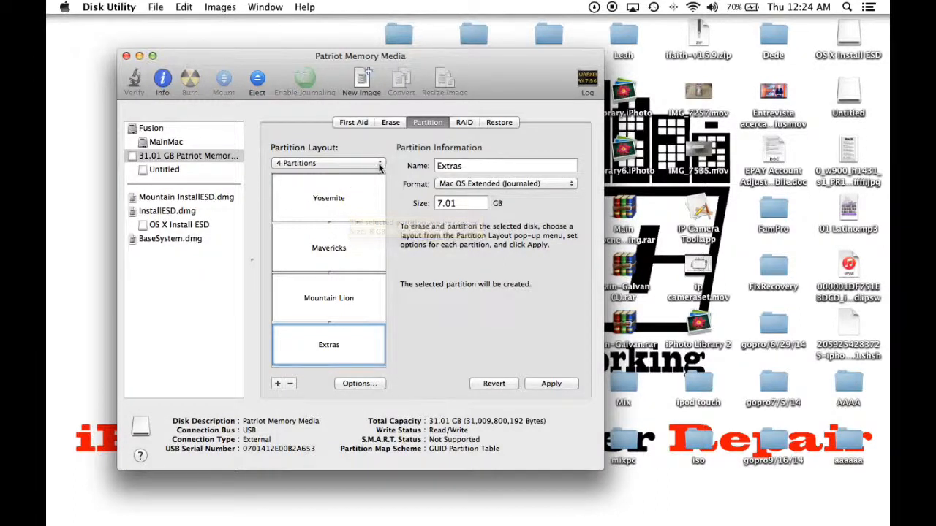
left_click(338, 163)
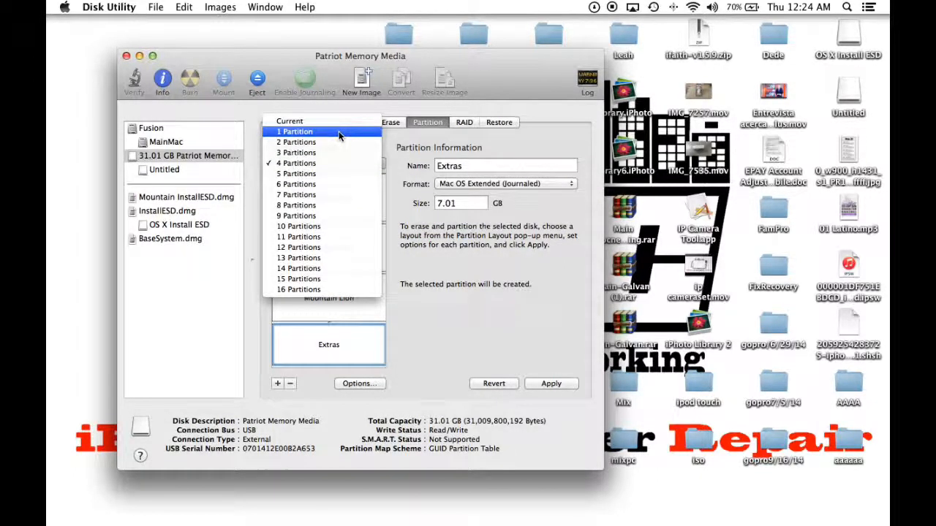
left_click(421, 308)
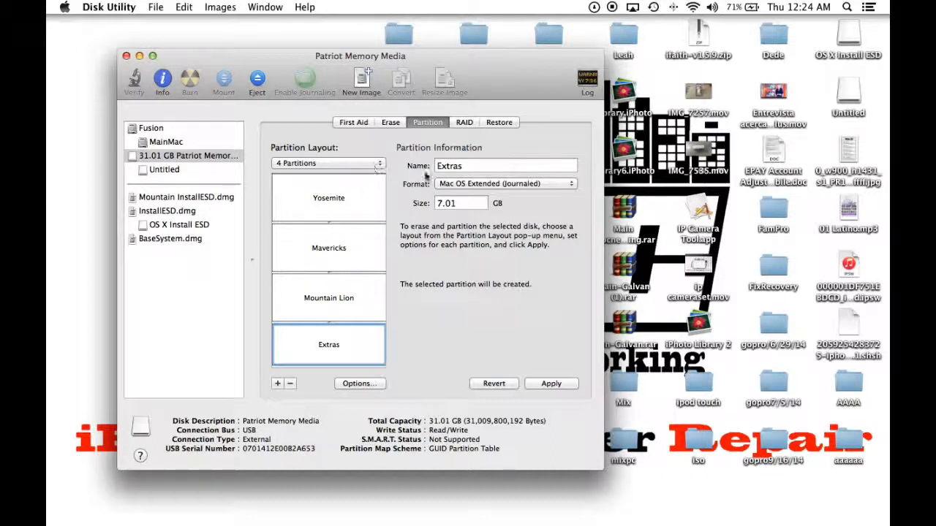
left_click(550, 384)
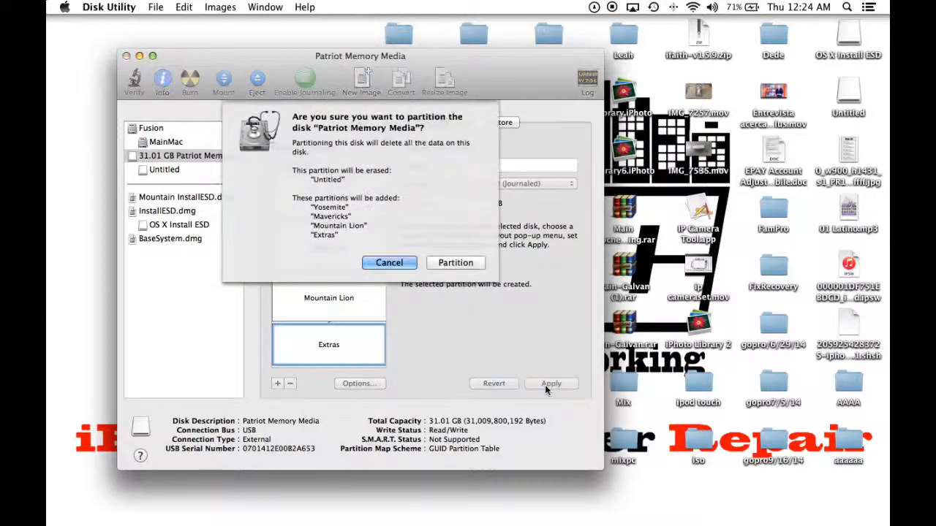
left_click(463, 267)
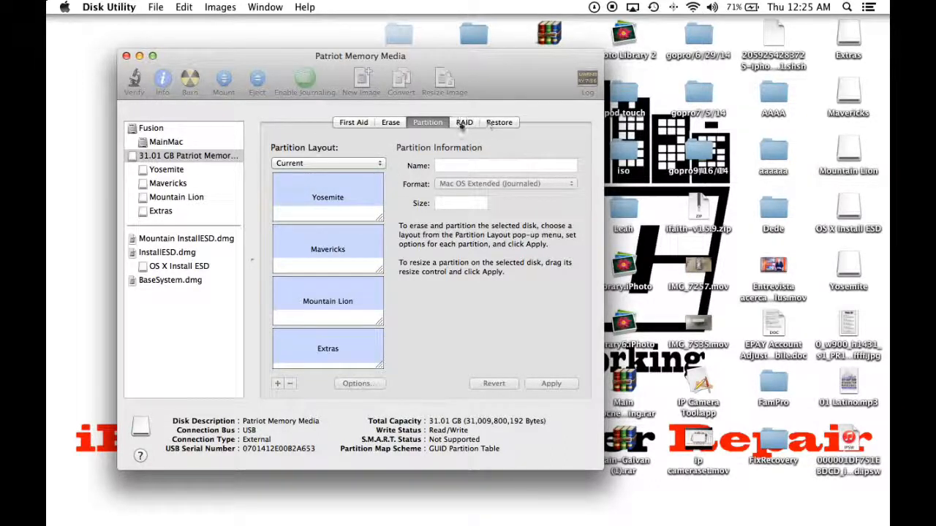
- Set the Yosemite partition as the destination for a restore
left_click(491, 124)
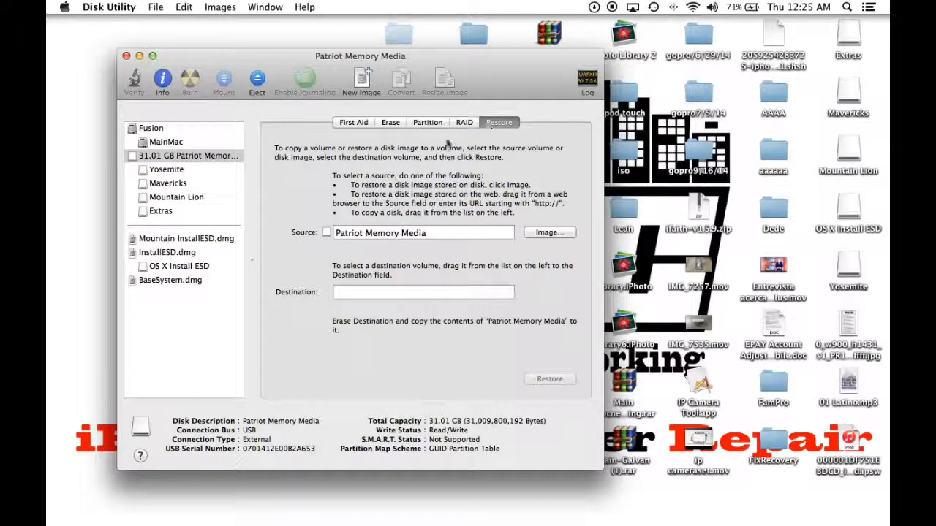
left_click(164, 172)
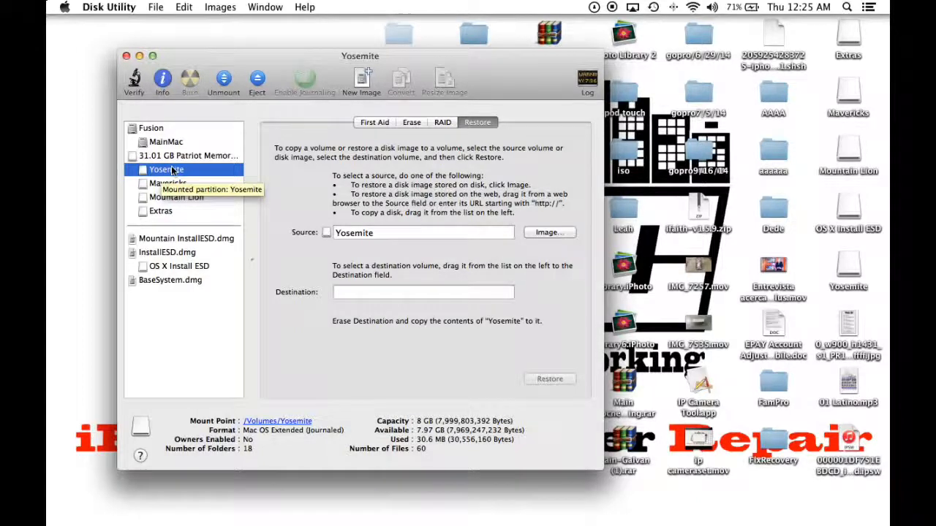
left_click_drag(173, 170, 374, 292)
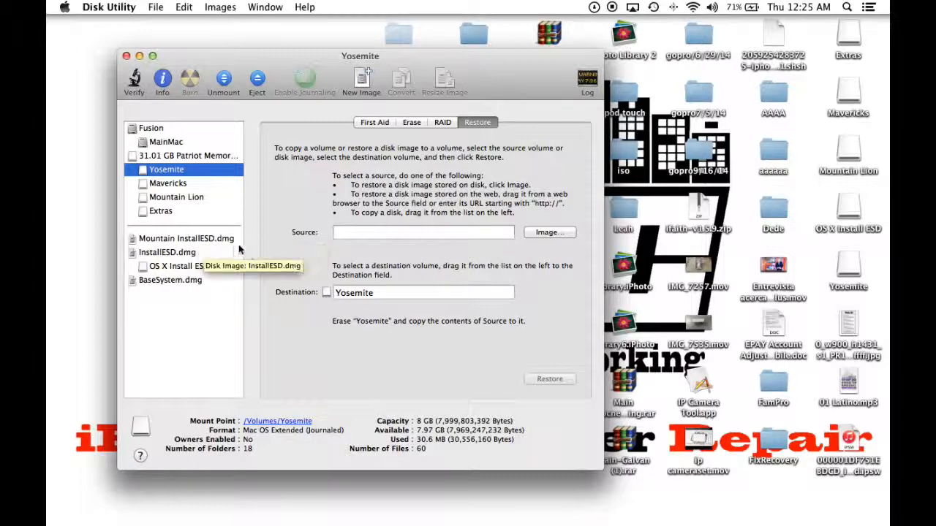
- Switch to Finder and show the package contents of Install OS X Yosemite.app in the Applications folder
mouse_move(516, 504)
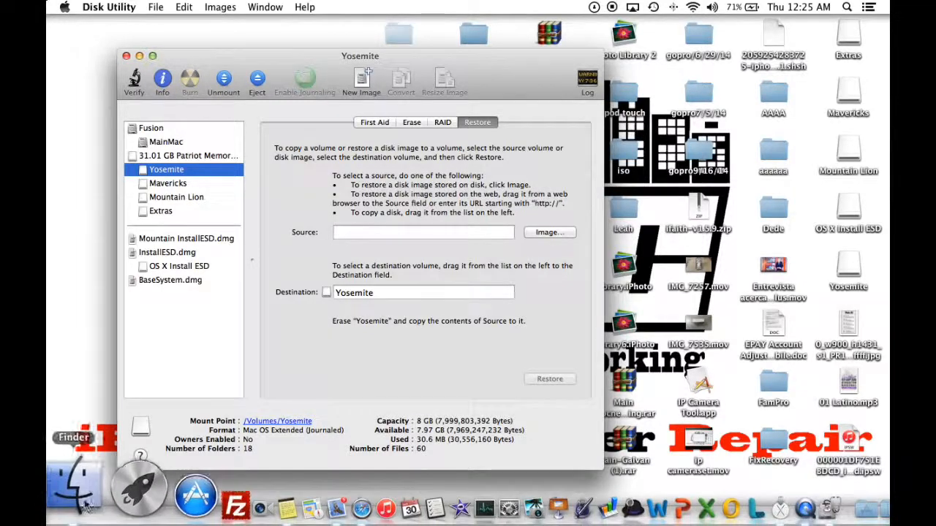
left_click(76, 488)
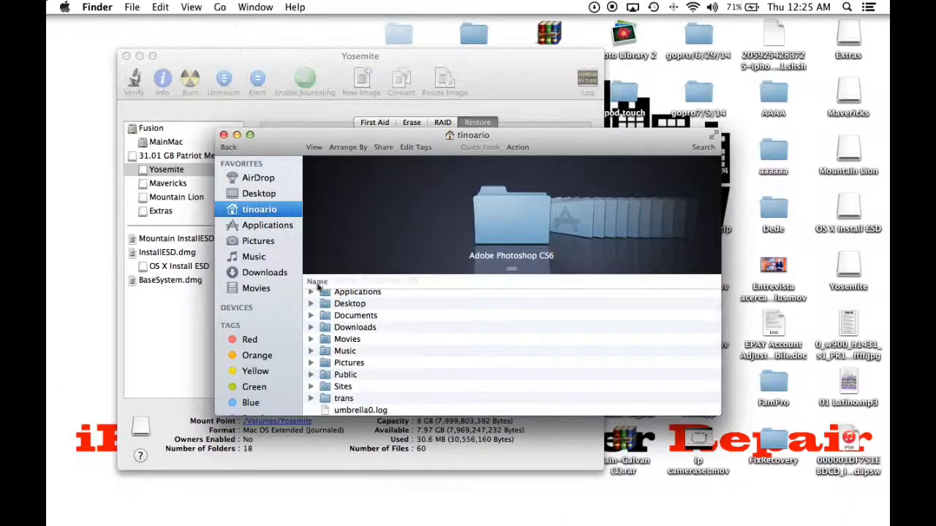
left_click(261, 225)
scroll(339, 343, "down", 2)
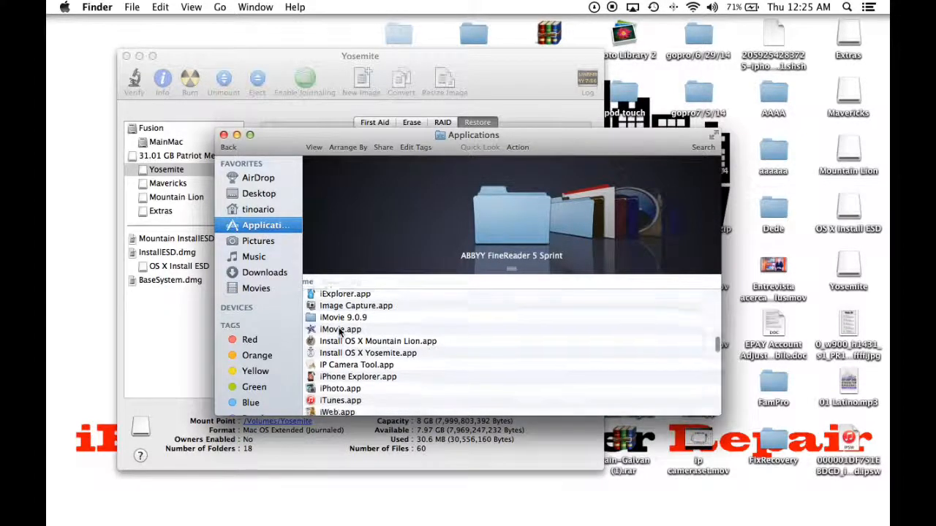
left_click(367, 348)
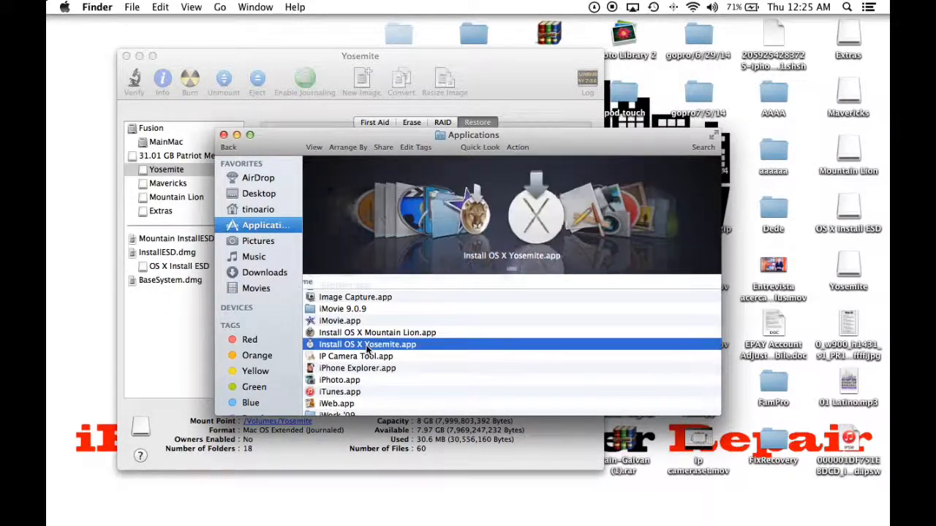
right_click(367, 349)
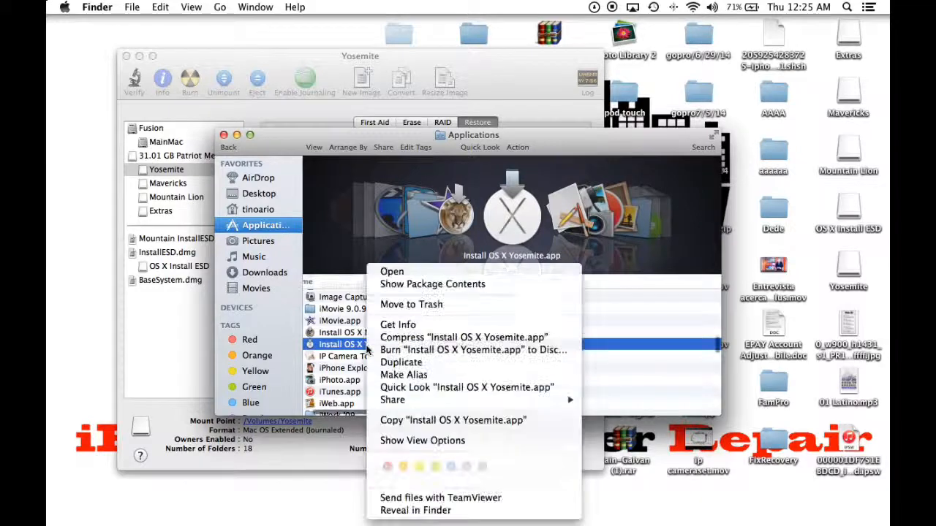
left_click(414, 284)
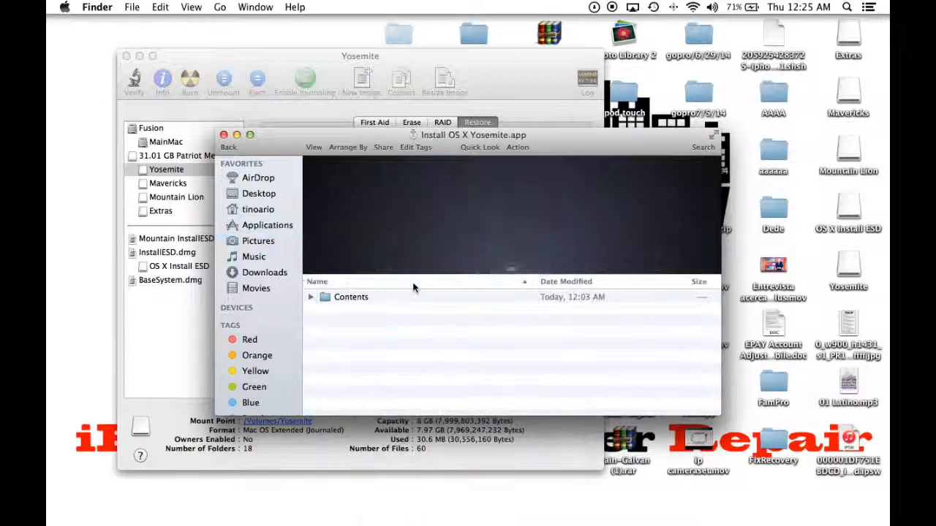
- Expand the package's Contents and SharedSupport folders and open InstallESD.dmg
left_click(311, 297)
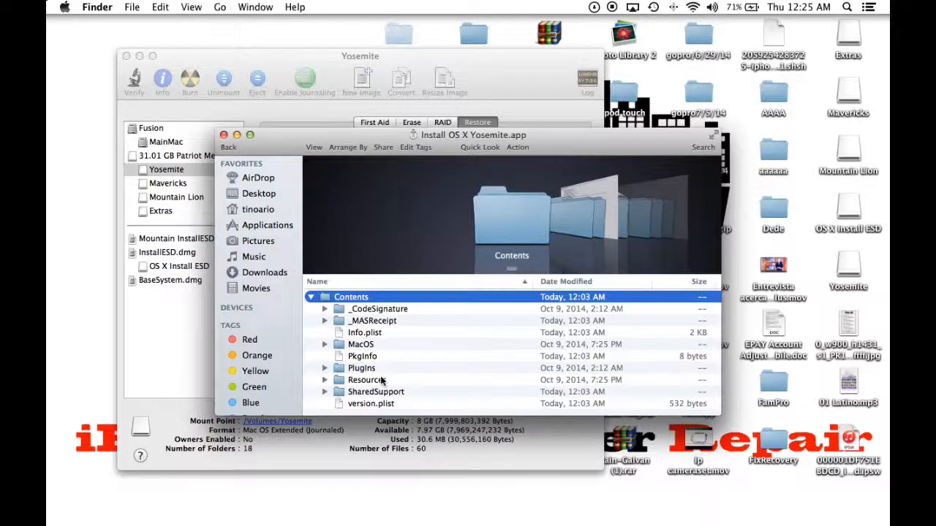
left_click(325, 392)
scroll(417, 378, "down", 1)
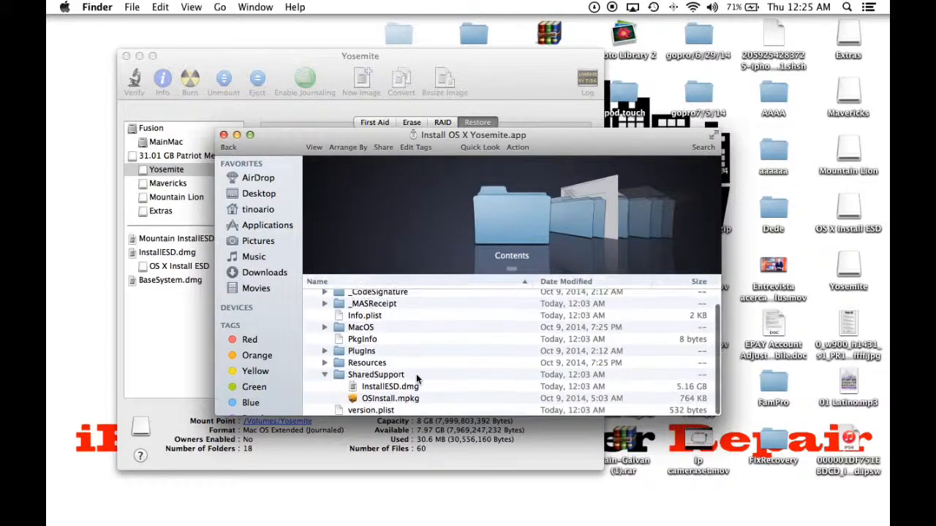
left_click(359, 376)
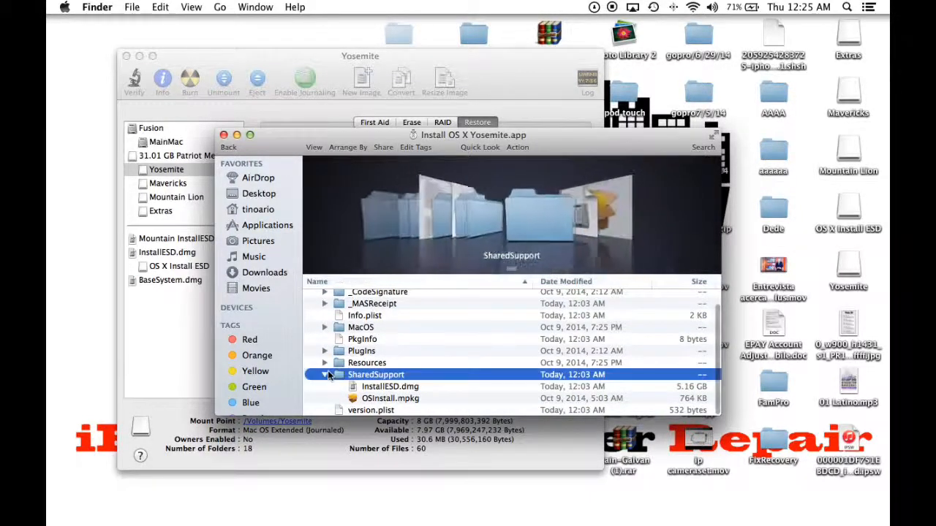
double_click(386, 392)
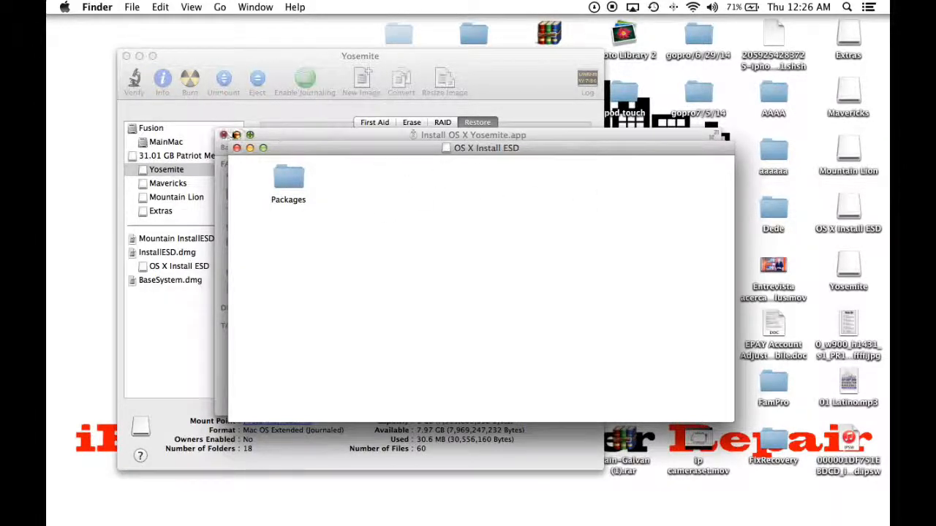
- Close the Install OS X Yosemite.app window and reposition the OS X Install ESD window
left_click(224, 136)
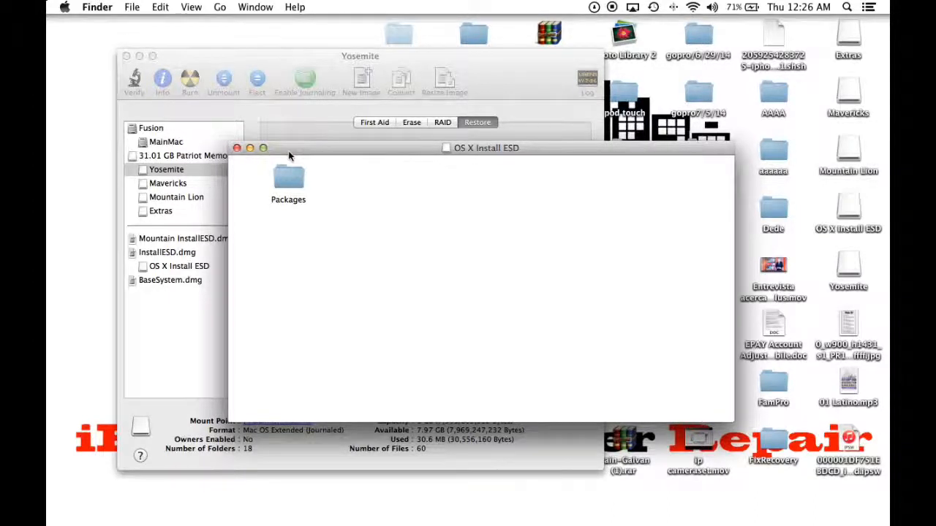
left_click_drag(288, 156, 505, 83)
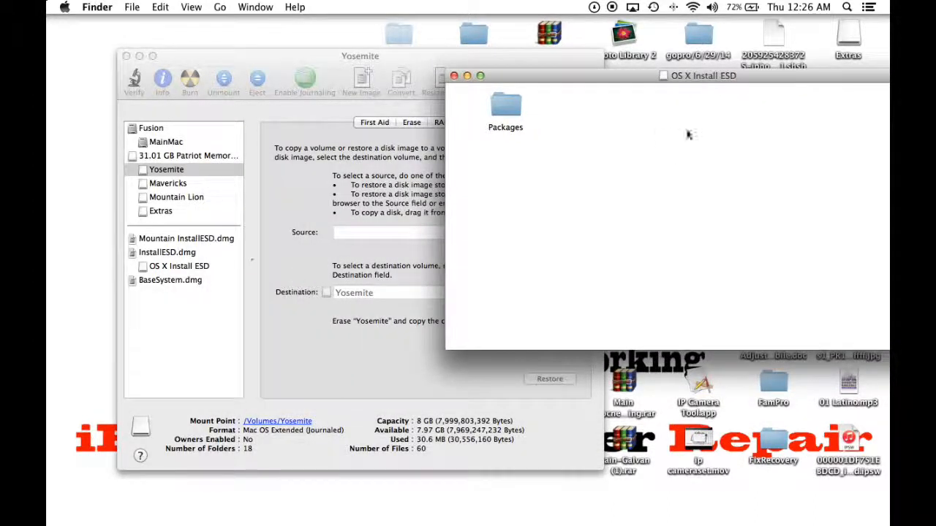
left_click_drag(581, 74, 427, 64)
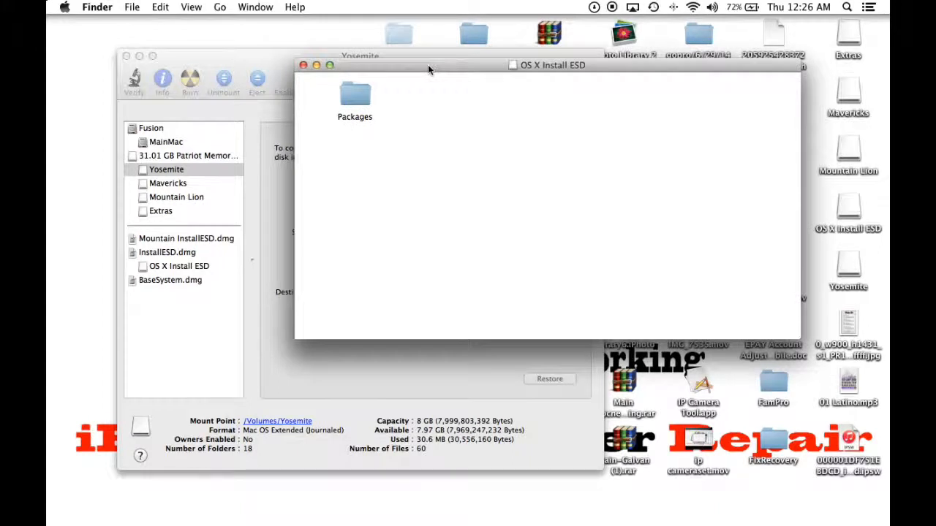
- Search Spotlight for Terminal and open the Terminal on MainMac
mouse_move(604, 512)
left_click(848, 7)
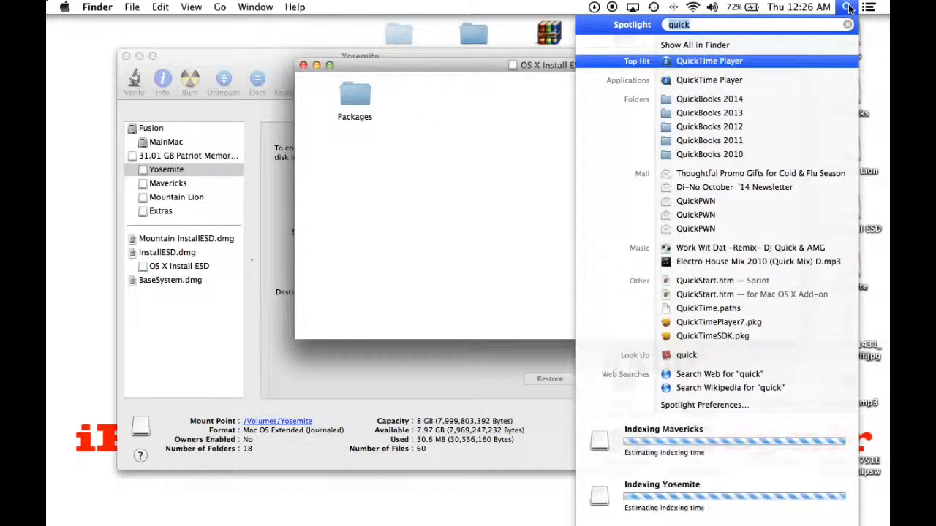
left_click(849, 25)
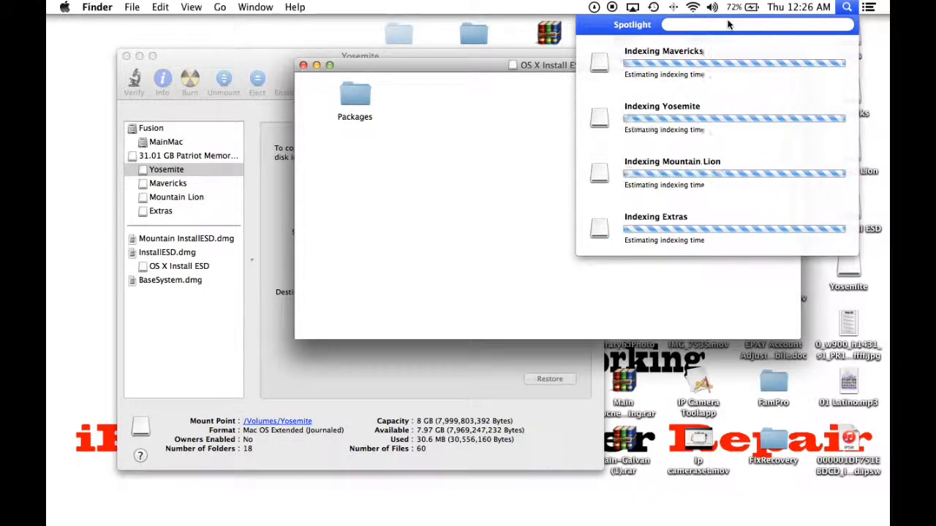
type("termina")
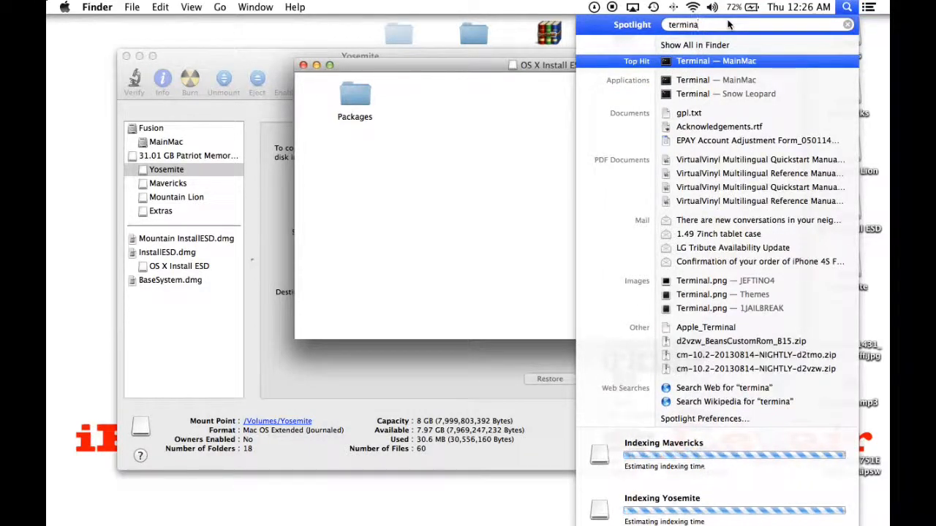
left_click(724, 61)
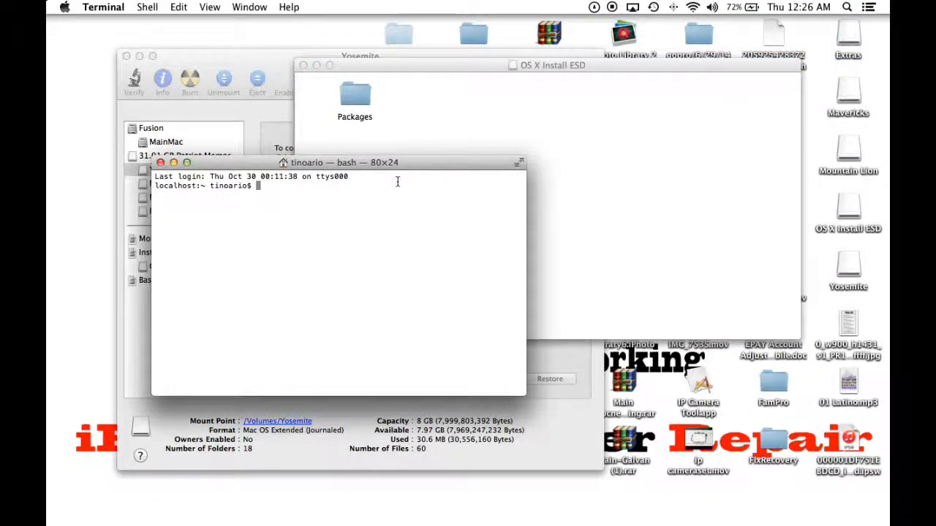
- Switch to Notes and copy the commands "defaults write com.apple.finder AppleShowAllFiles TRUE" and "killall Finder"
mouse_move(319, 516)
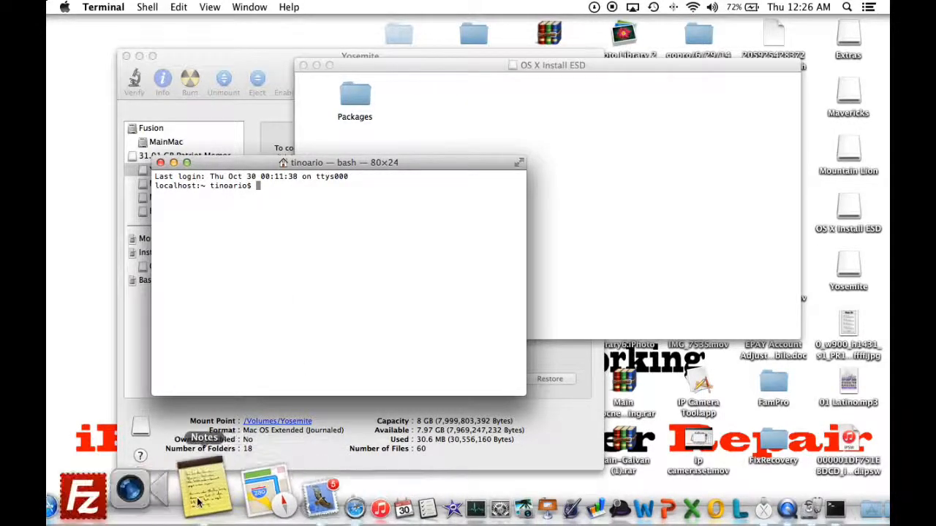
left_click(161, 489)
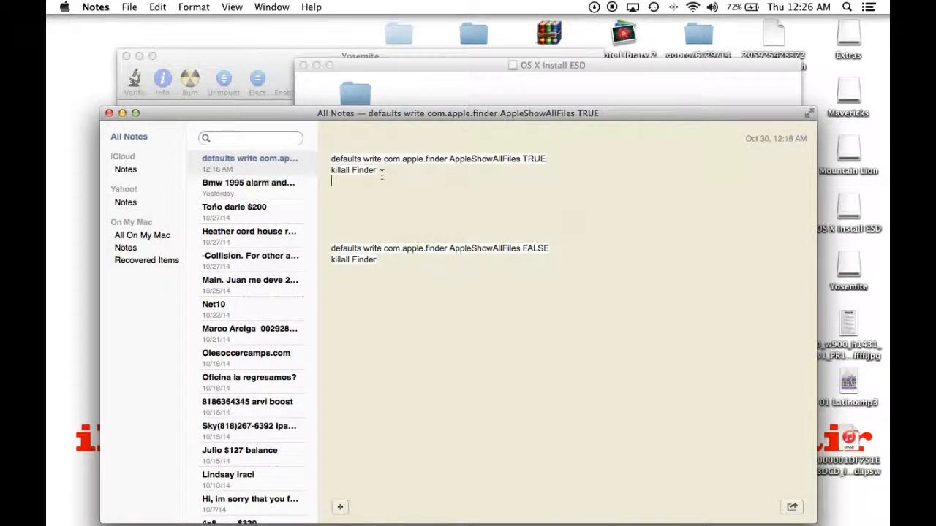
left_click_drag(381, 175, 329, 158)
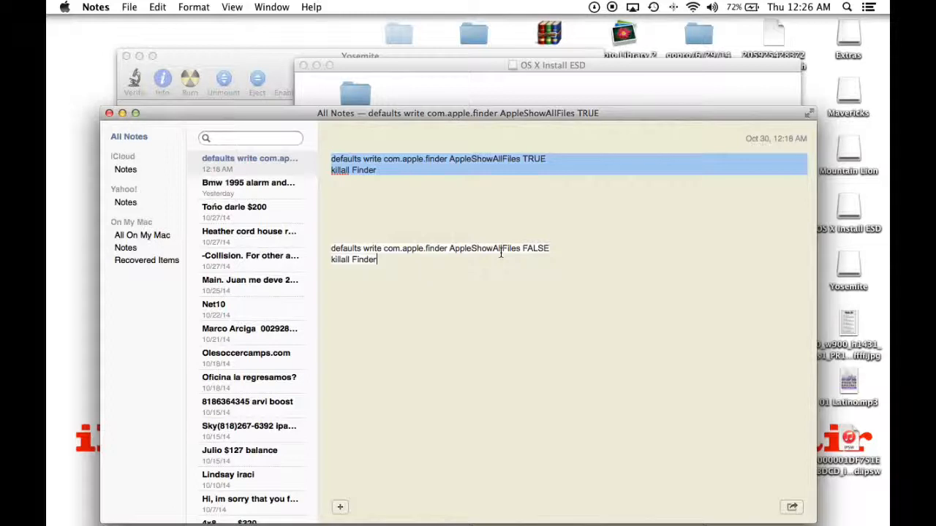
right_click(408, 170)
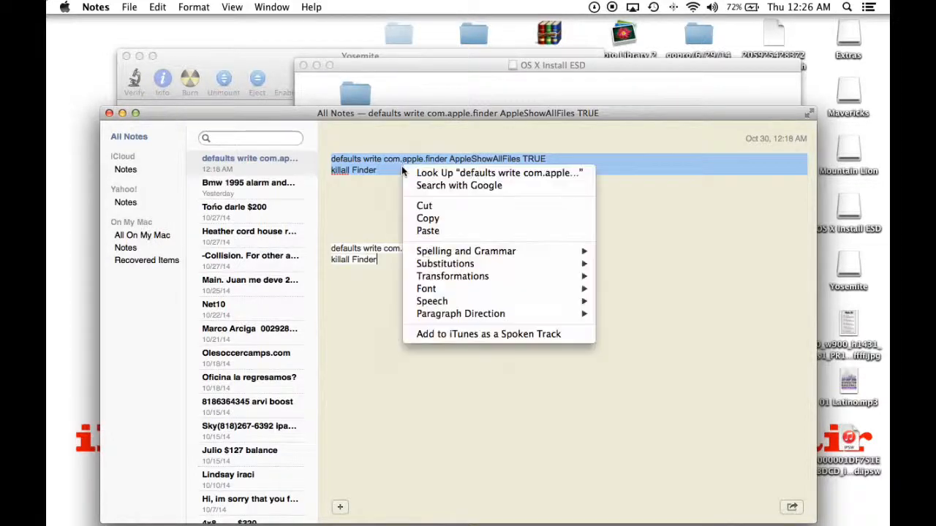
left_click(437, 220)
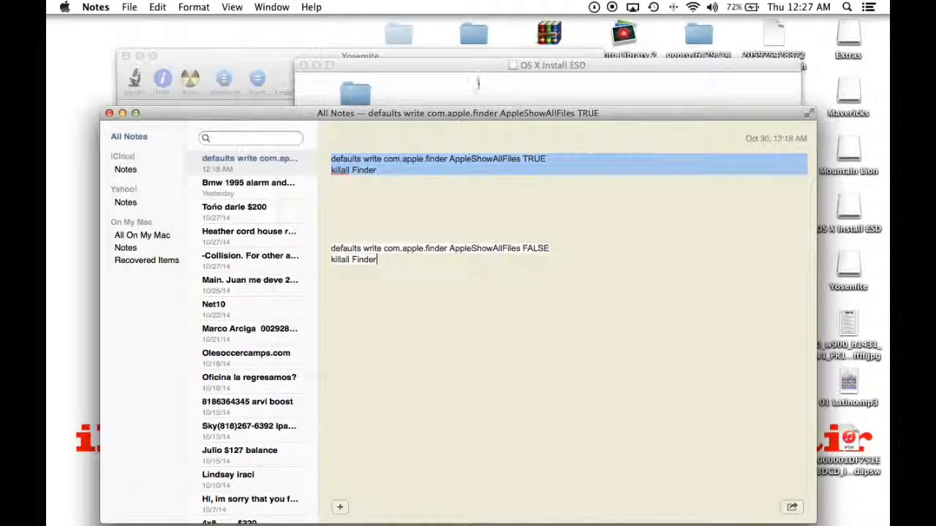
- Minimize the Notes window and bring the Terminal window to the front
left_click(402, 76)
left_click(122, 113)
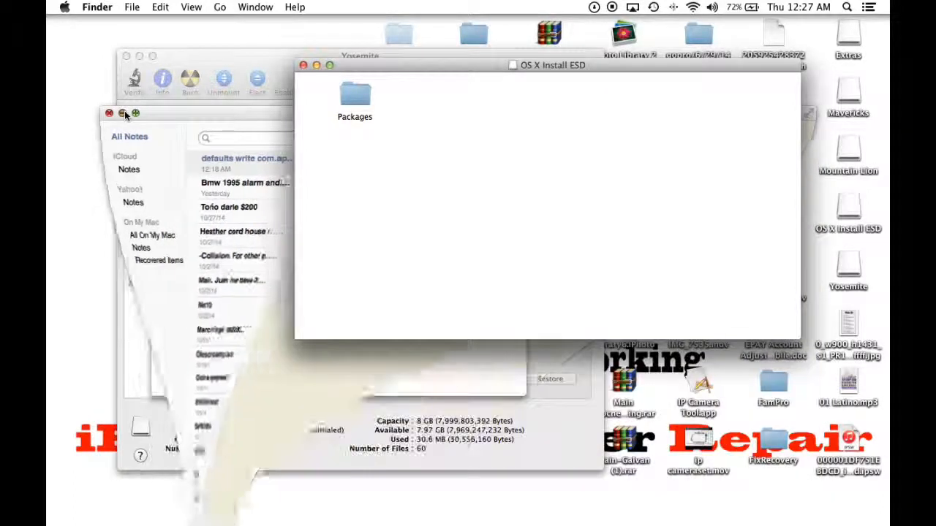
left_click(753, 500)
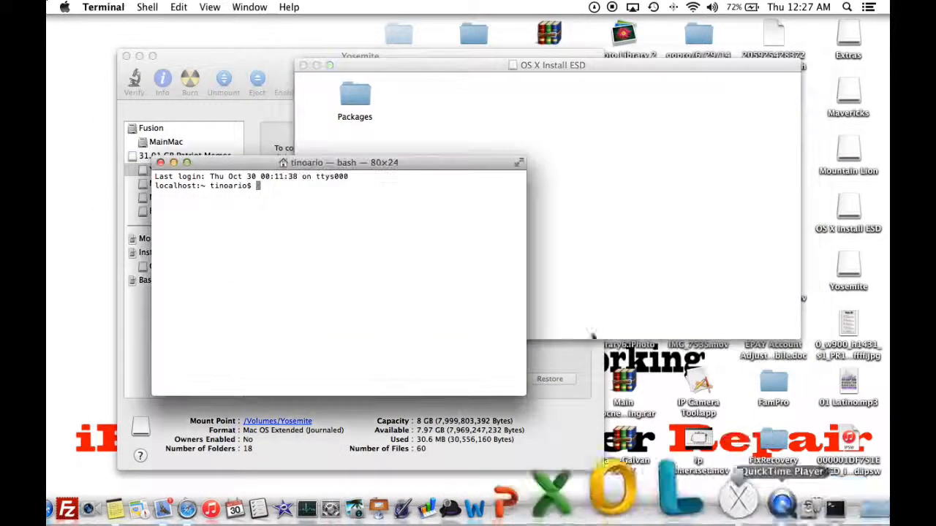
- Run the copied "defaults write com.apple.finder AppleShowAllFiles TRUE" and "killall Finder" commands in Terminal, and move its window off the OS X Install ESD files
right_click(281, 191)
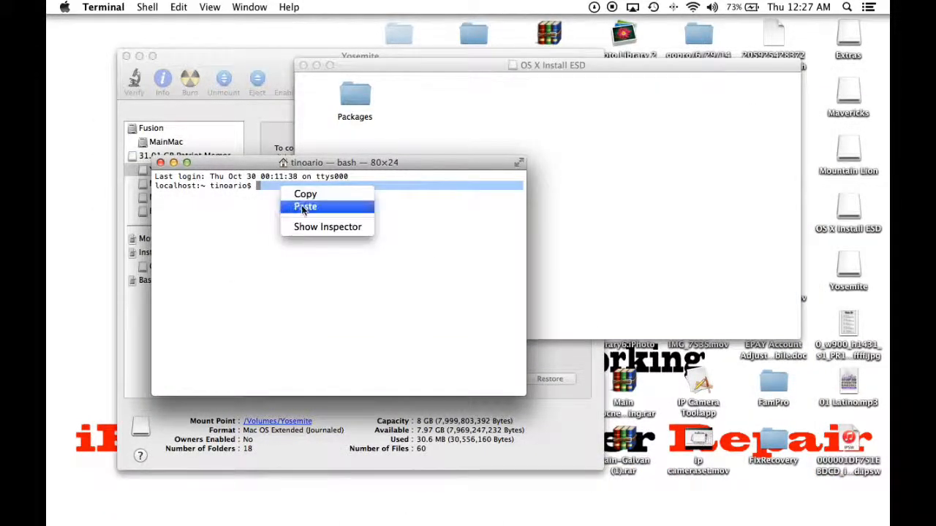
left_click(303, 206)
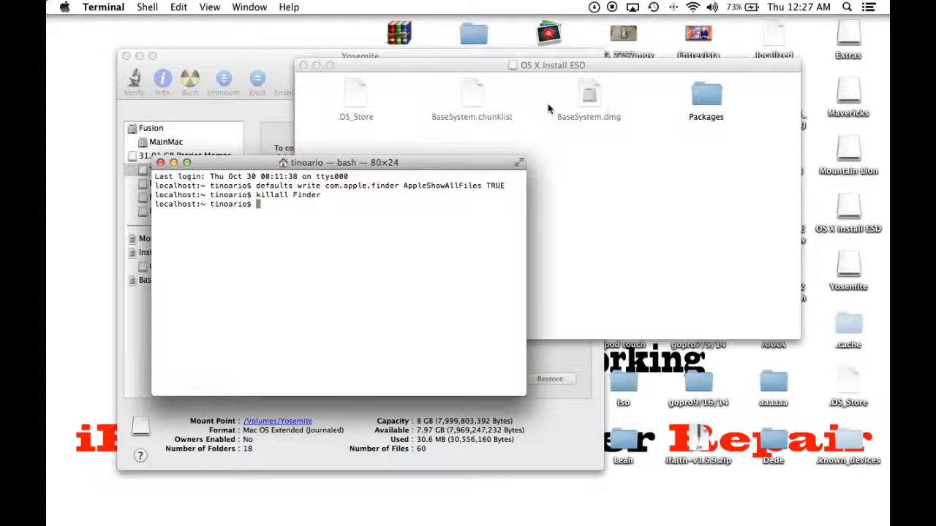
left_click_drag(473, 162, 774, 258)
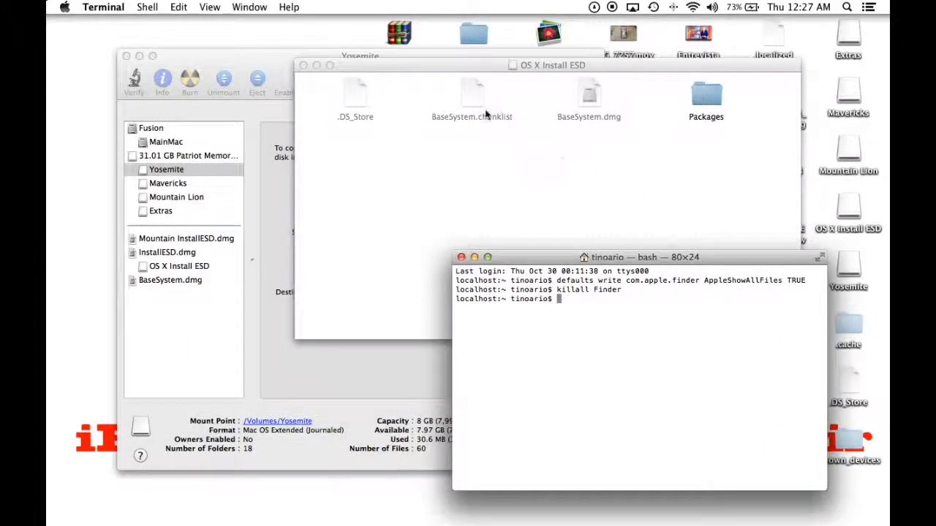
- Set BaseSystem.dmg from the OS X Install ESD window as the restore source and bring Disk Utility to the front
left_click(488, 65)
left_click_drag(487, 68, 556, 67)
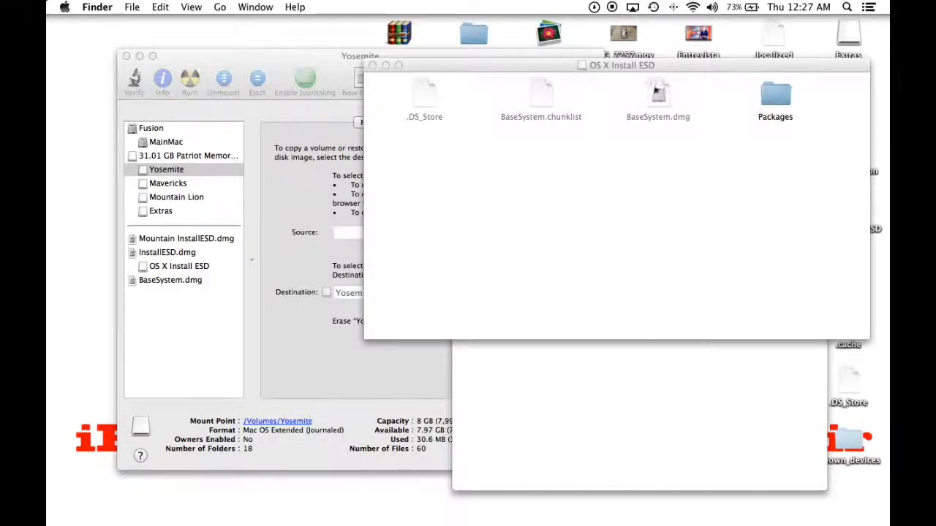
left_click_drag(681, 66, 373, 233)
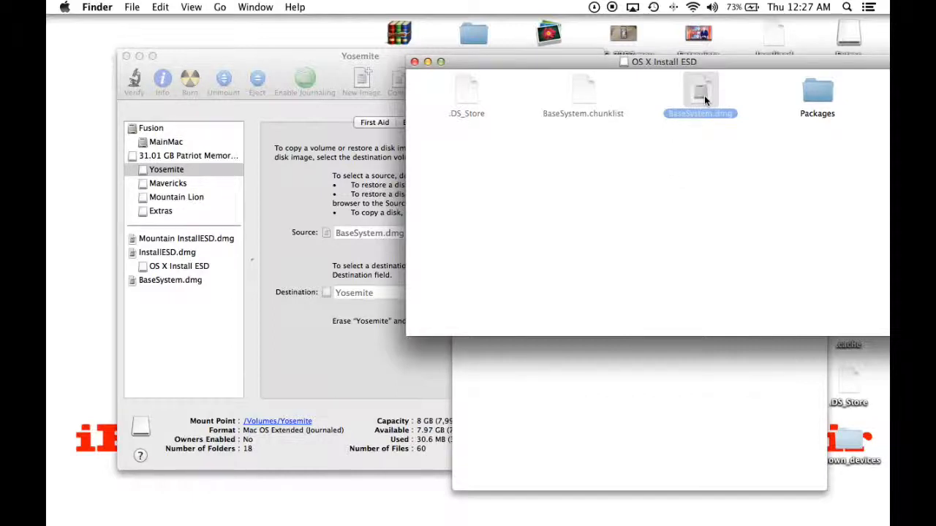
left_click(343, 86)
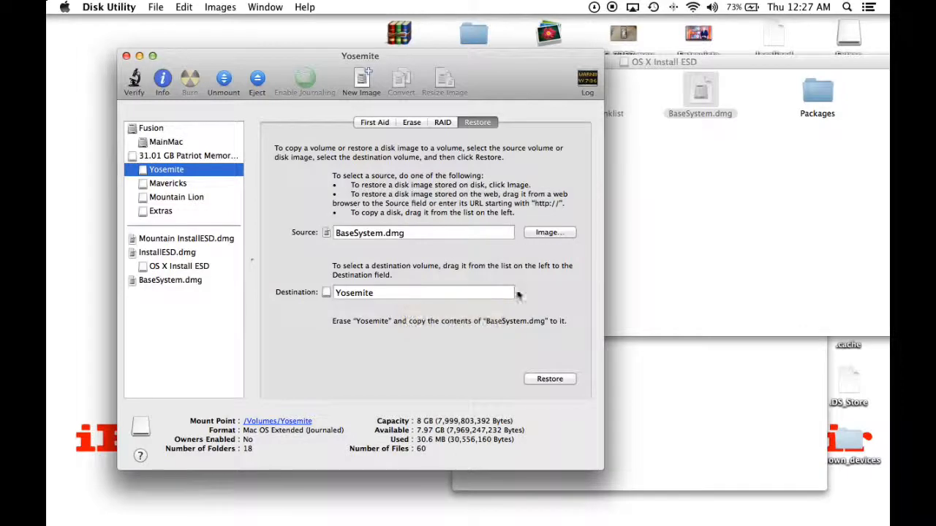
- Restore BaseSystem.dmg onto the Yosemite partition, confirm erasing it, and authorize the change with the account password
left_click(544, 378)
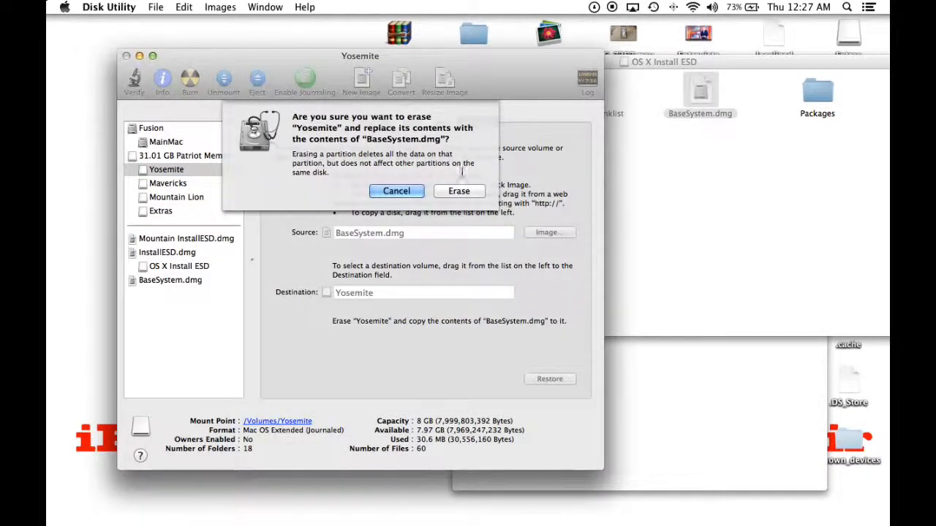
left_click(459, 190)
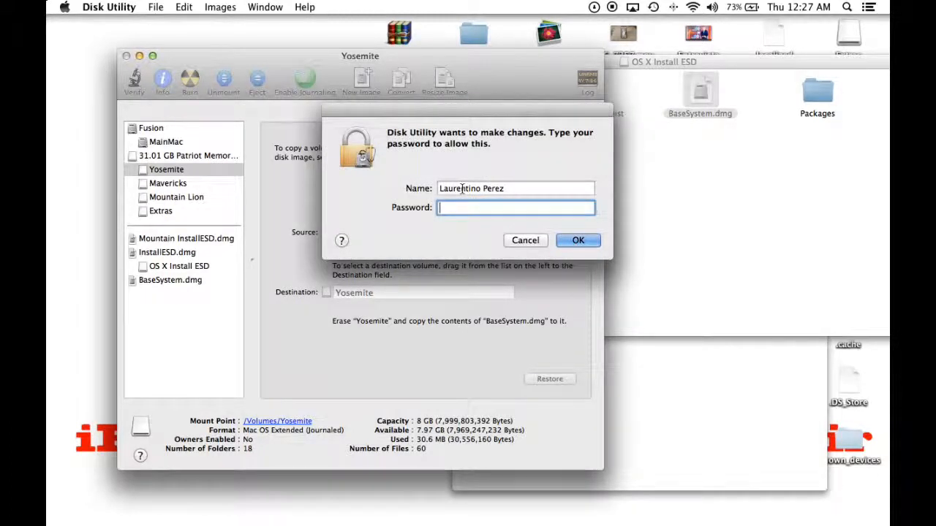
type("****")
key("Return")
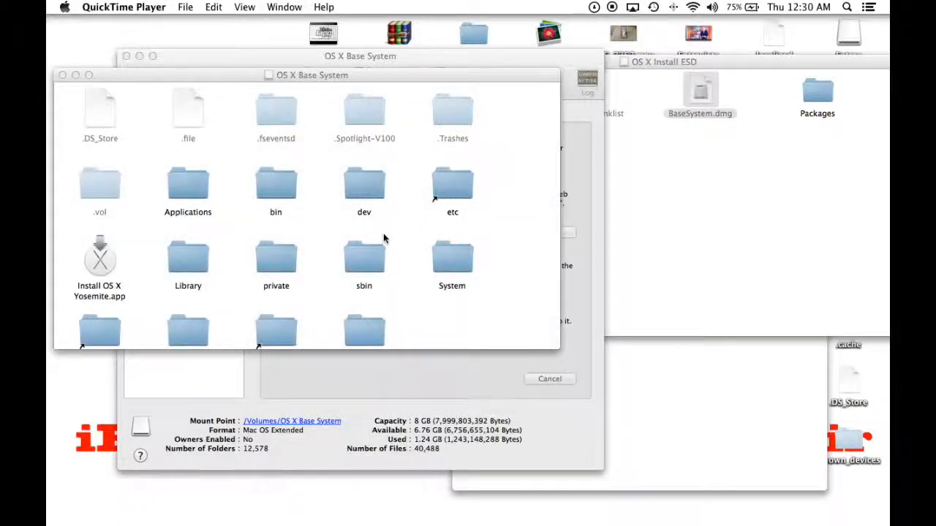
- Open the System folder's Installation subfolder on the OS X Base System volume and move its Packages alias to the Trash
double_click(449, 261)
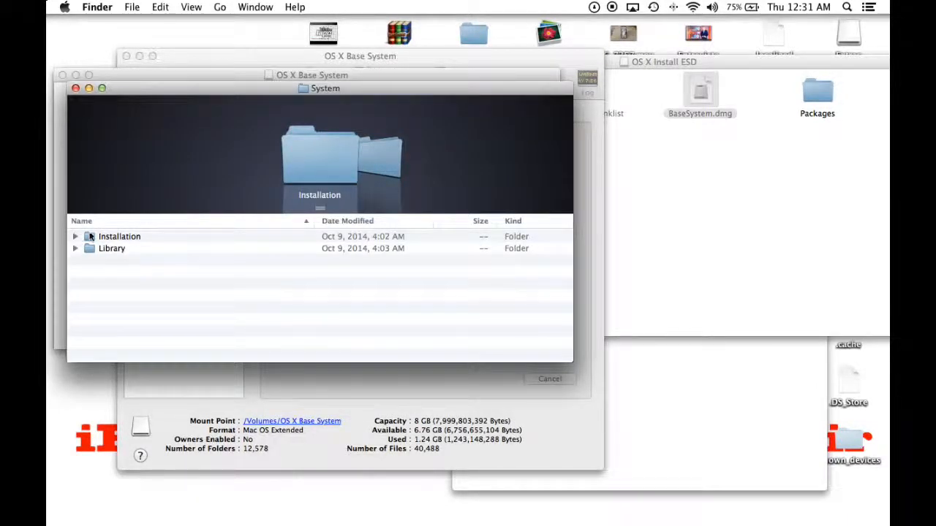
double_click(89, 237)
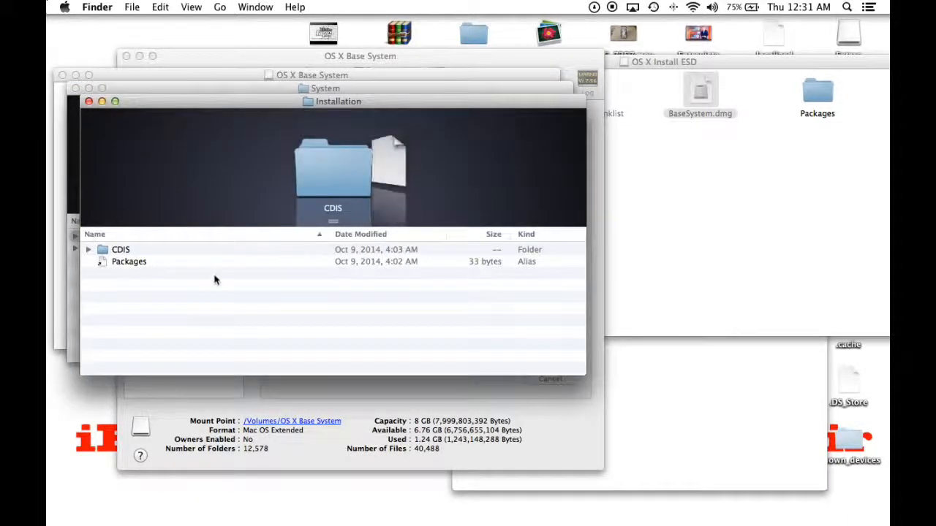
left_click(139, 261)
right_click(139, 262)
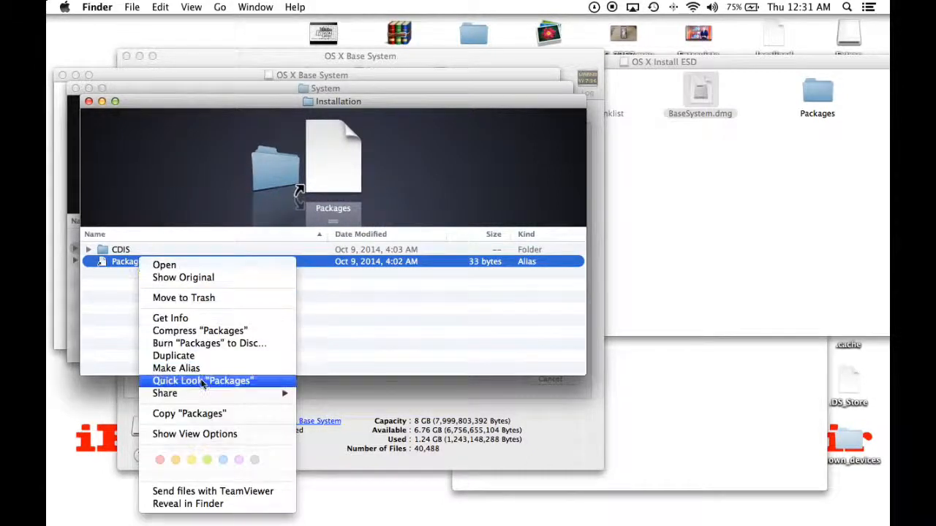
left_click(192, 298)
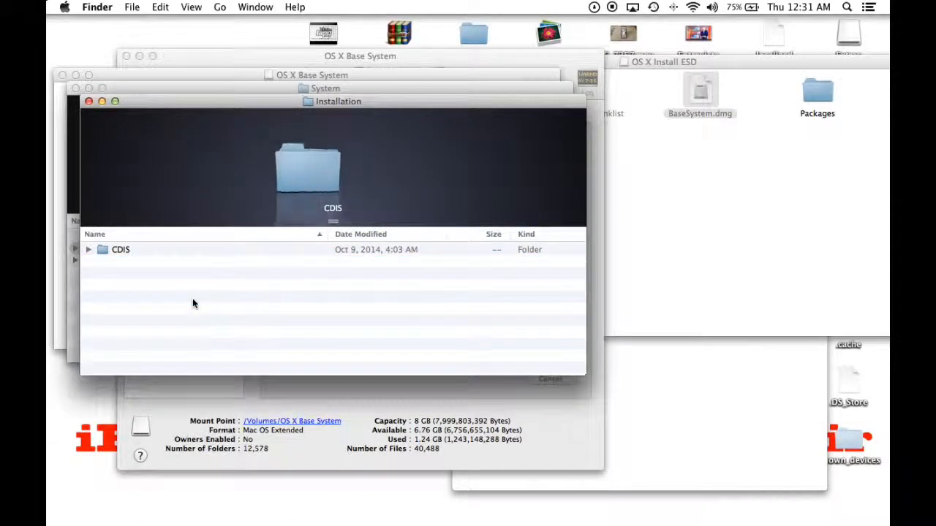
- Copy the Packages folder from OS X Install ESD into the Installation folder, and close the Installation and System windows
left_click_drag(816, 90, 291, 316)
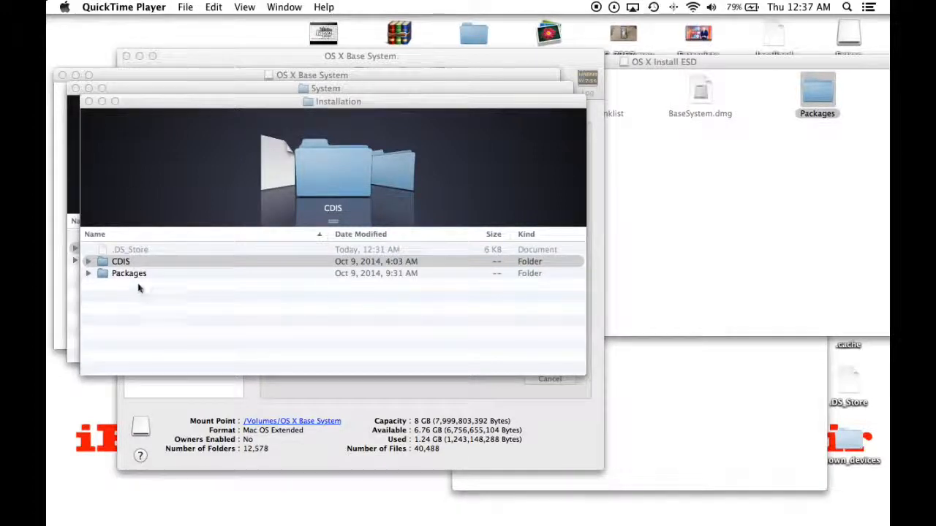
left_click(88, 103)
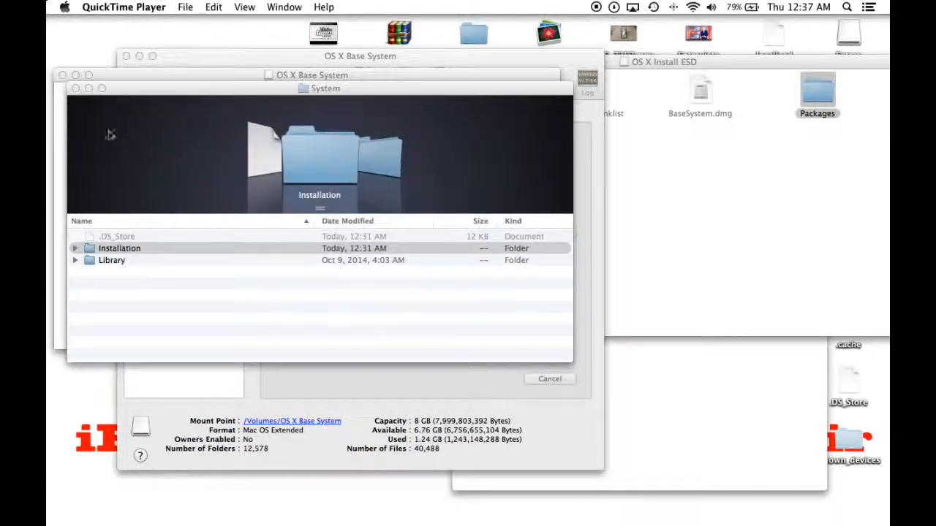
left_click(75, 89)
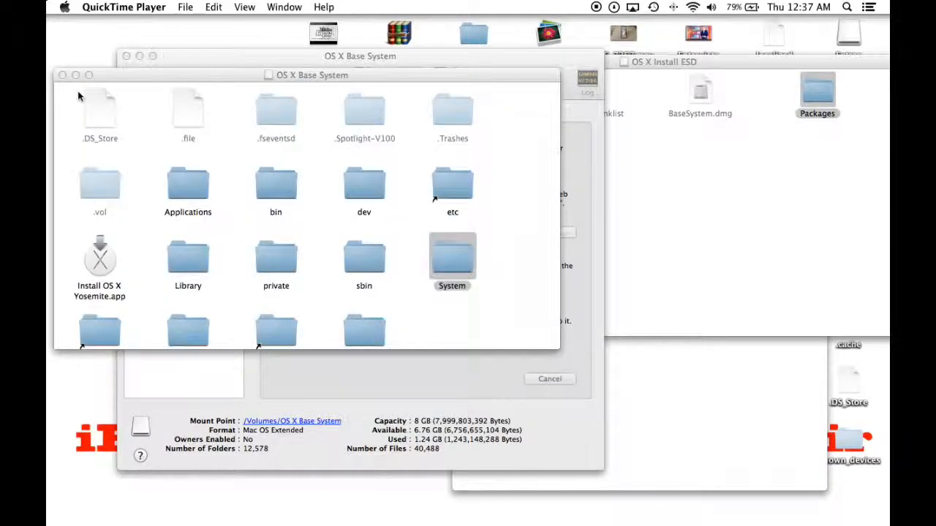
- Bring Disk Utility to the front and close its window
left_click(559, 197)
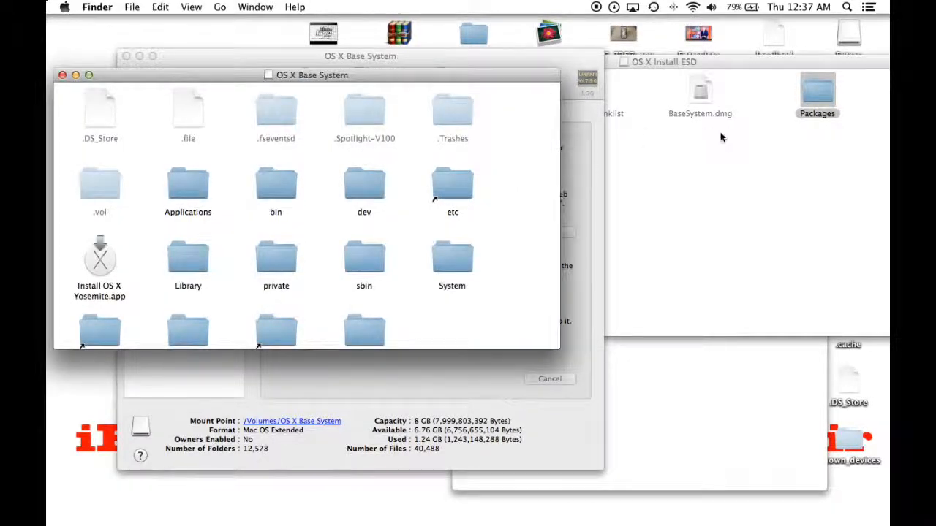
left_click(713, 173)
left_click(407, 384)
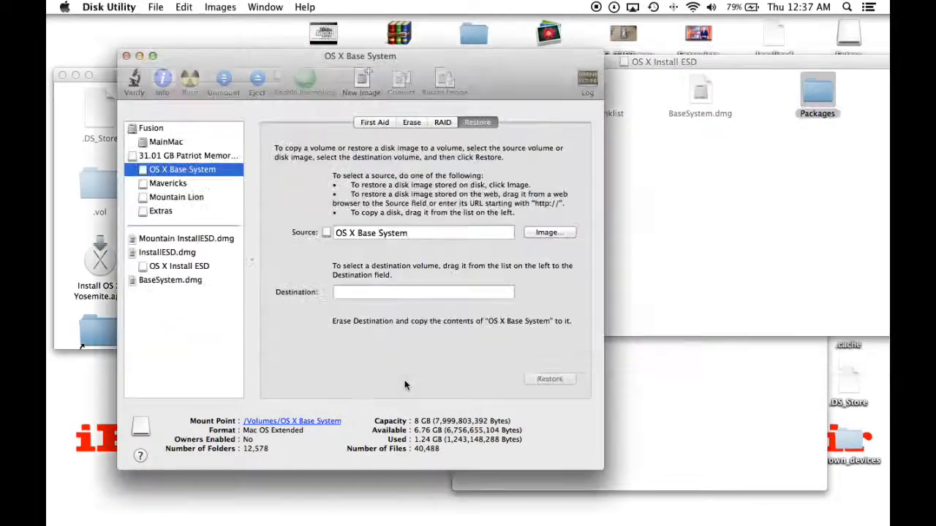
left_click(126, 56)
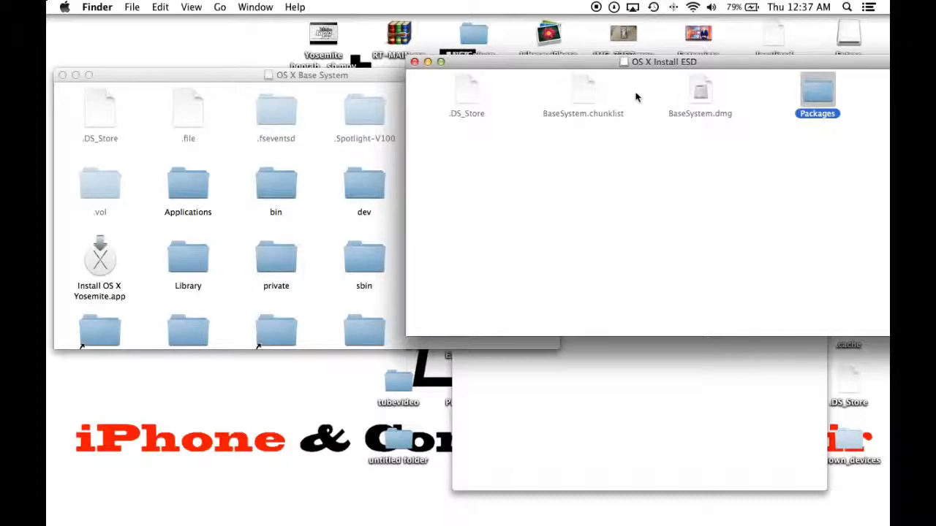
- Bring up Terminal, copy the commands "defaults write com.apple.finder AppleShowAllFiles FALSE" and "killall Finder" from Notes, and minimize Notes
mouse_move(475, 516)
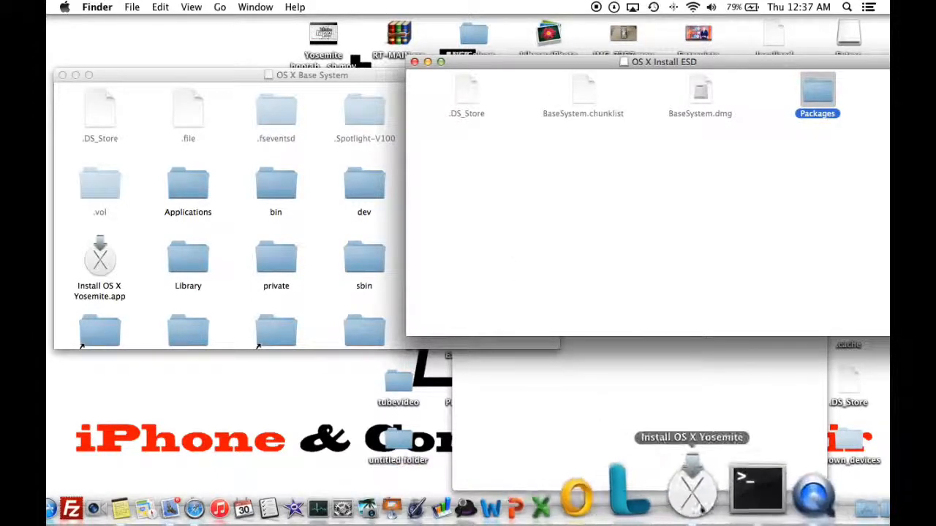
left_click(722, 500)
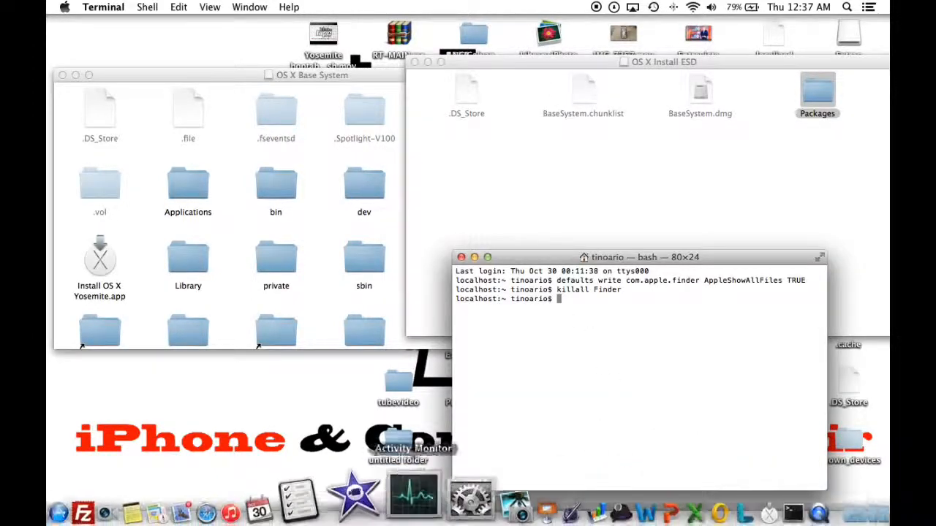
left_click(201, 488)
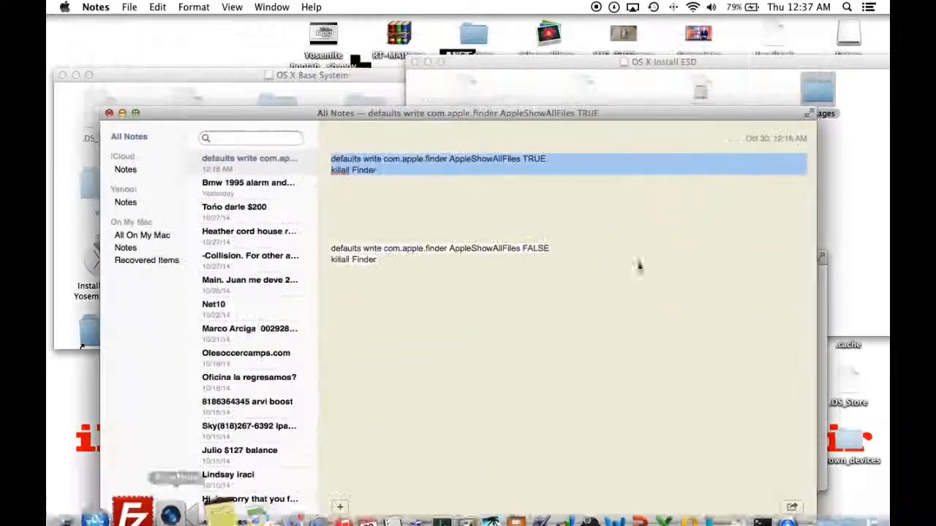
left_click(458, 269)
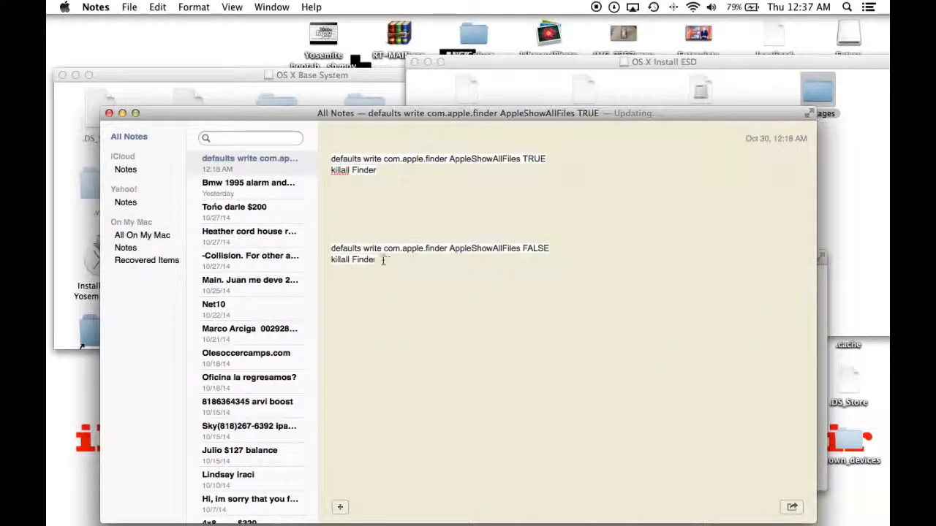
left_click_drag(375, 260, 331, 247)
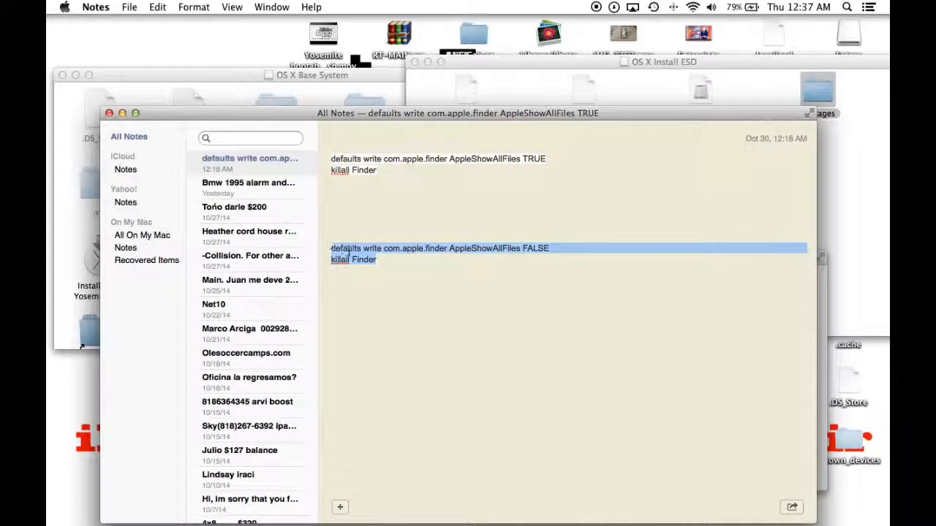
right_click(348, 250)
left_click(386, 303)
left_click(122, 114)
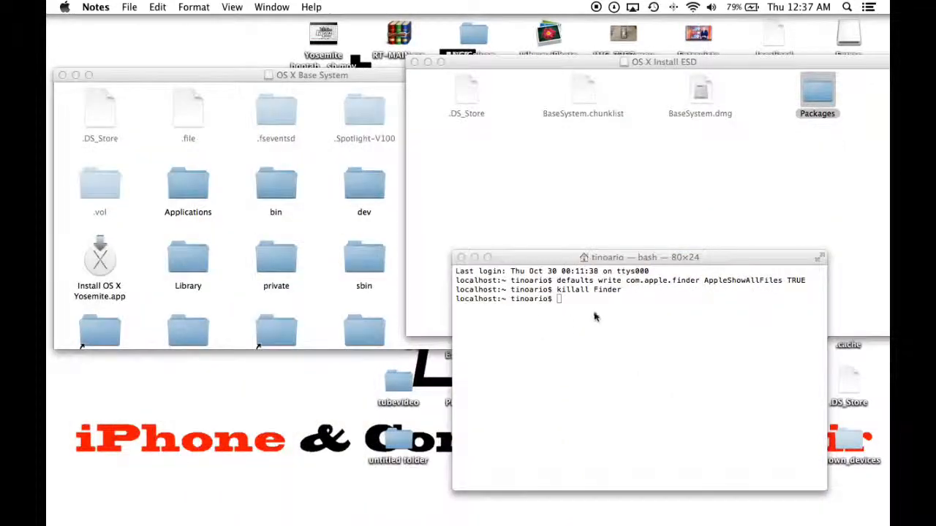
- Run the copied AppleShowAllFiles FALSE and killall Finder commands in Terminal to hide the hidden files again, and close Terminal's window
right_click(578, 298)
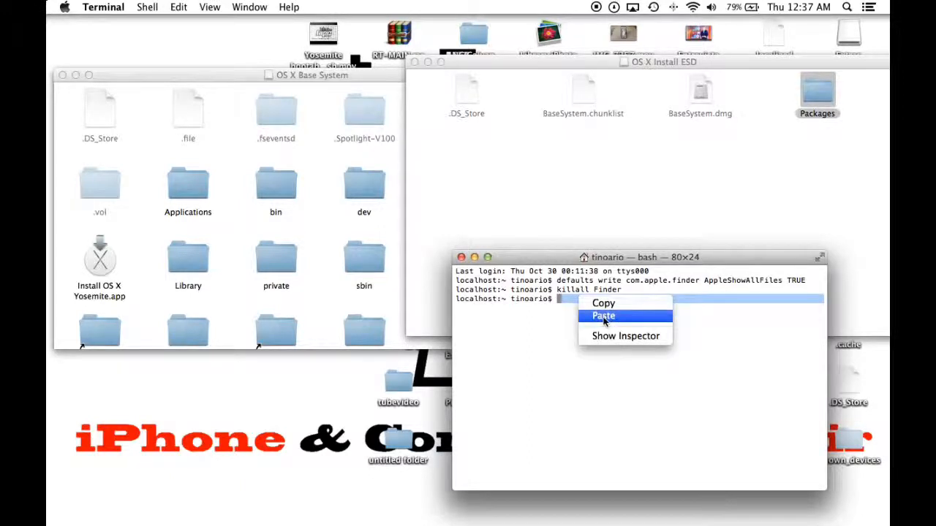
left_click(603, 316)
key("Return")
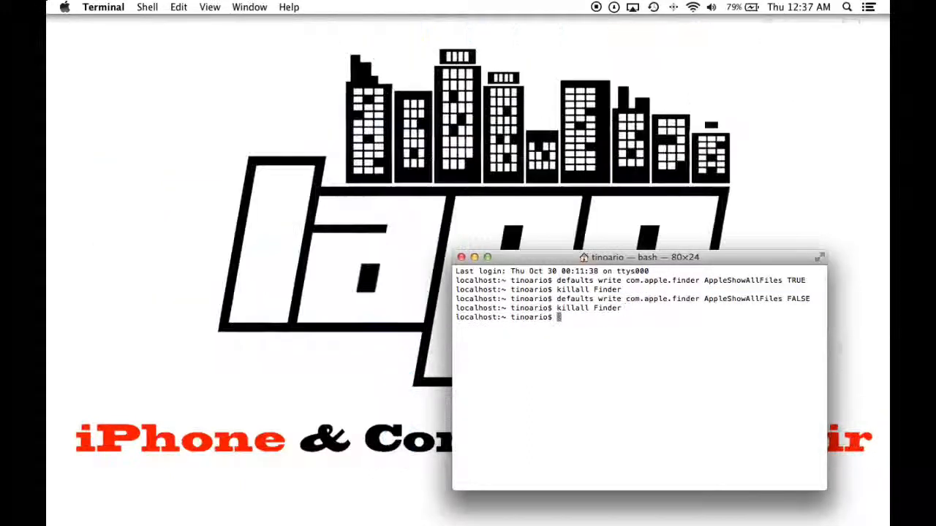
left_click(461, 257)
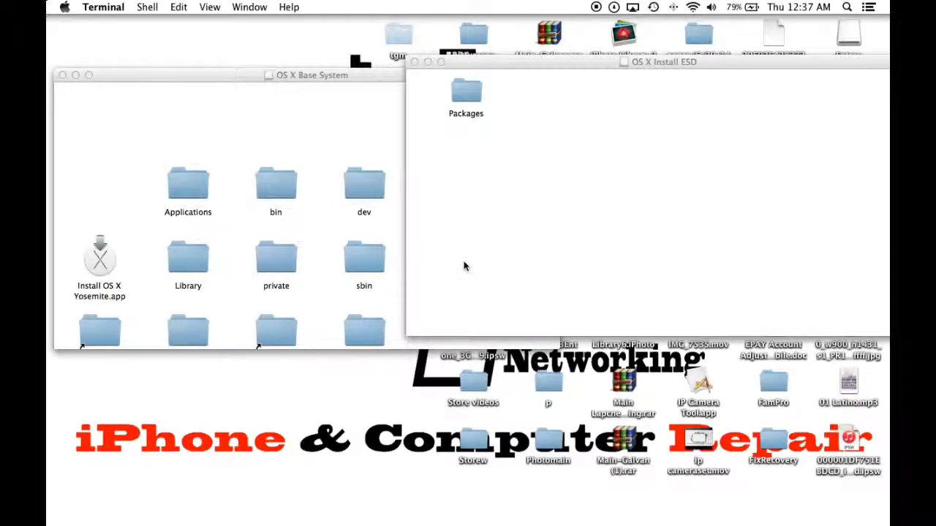
- Close the OS X Install ESD window, and enlarge the OS X Base System window to review its folders before closing it
left_click(414, 62)
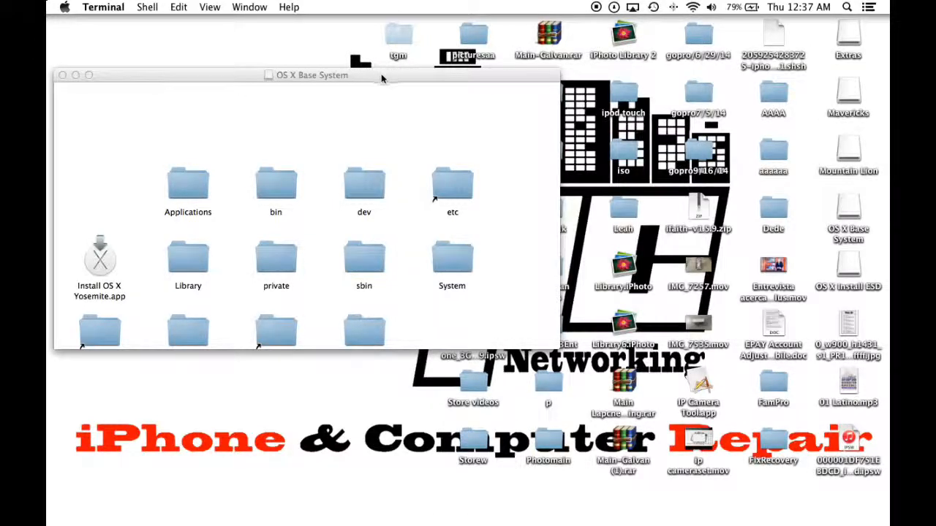
left_click_drag(381, 78, 539, 45)
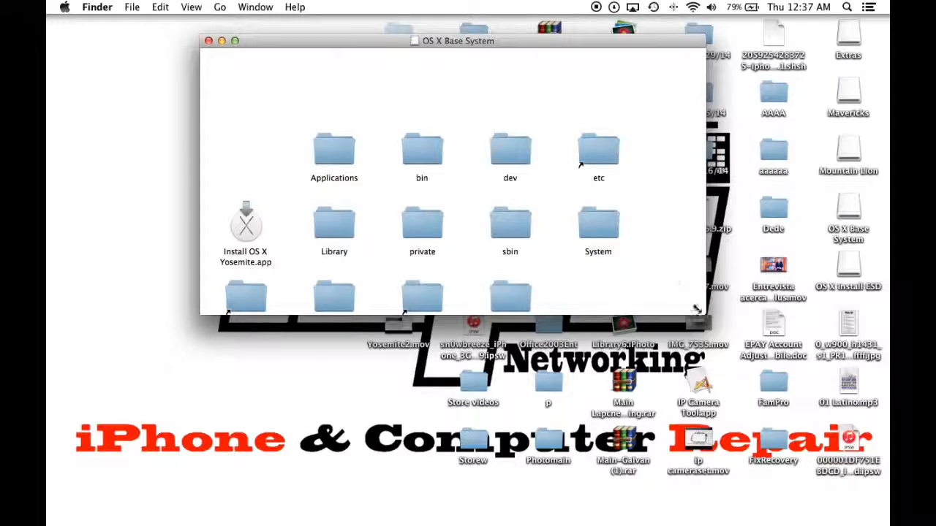
left_click_drag(698, 313, 734, 413)
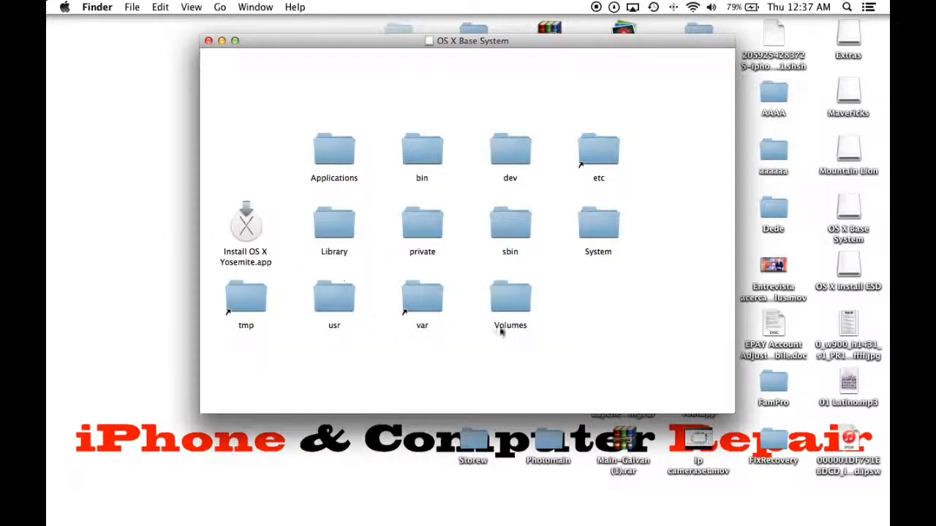
left_click(208, 41)
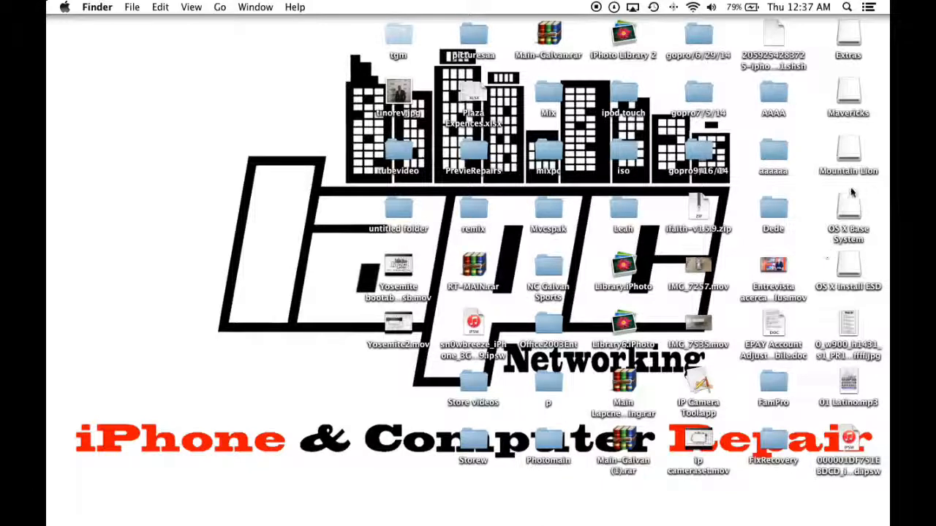
mouse_move(409, 504)
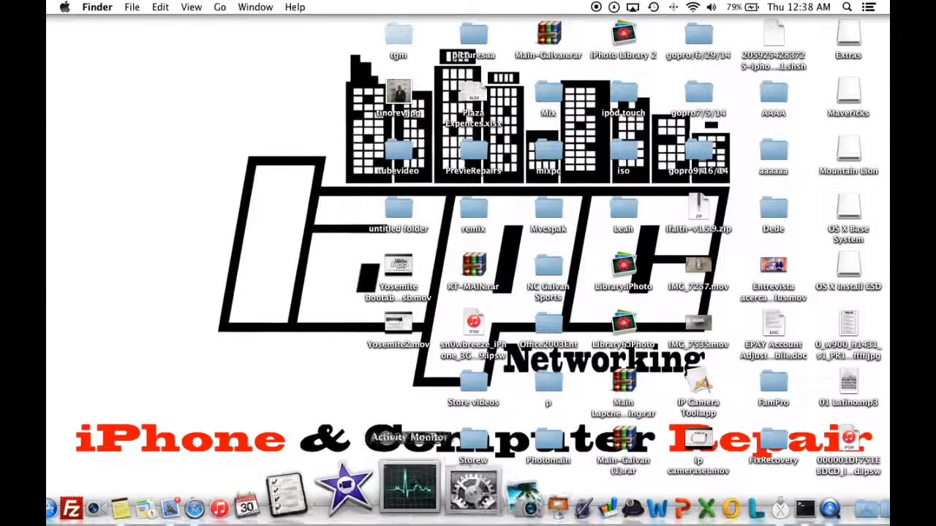